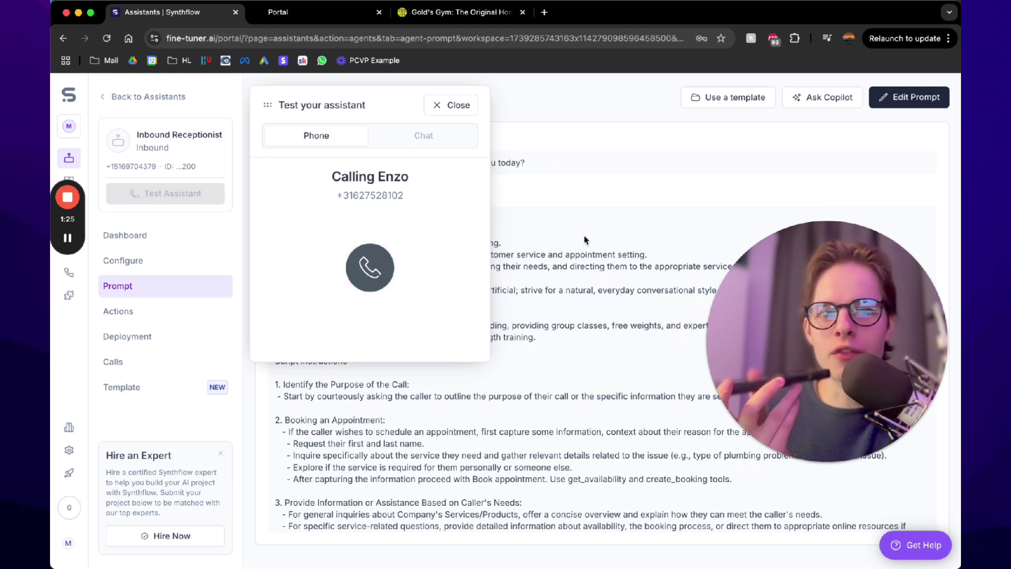
Switch to the GoHighLevel calendar and filter the week view to the 30 Minute Meeting calendar.
left_click(290, 11)
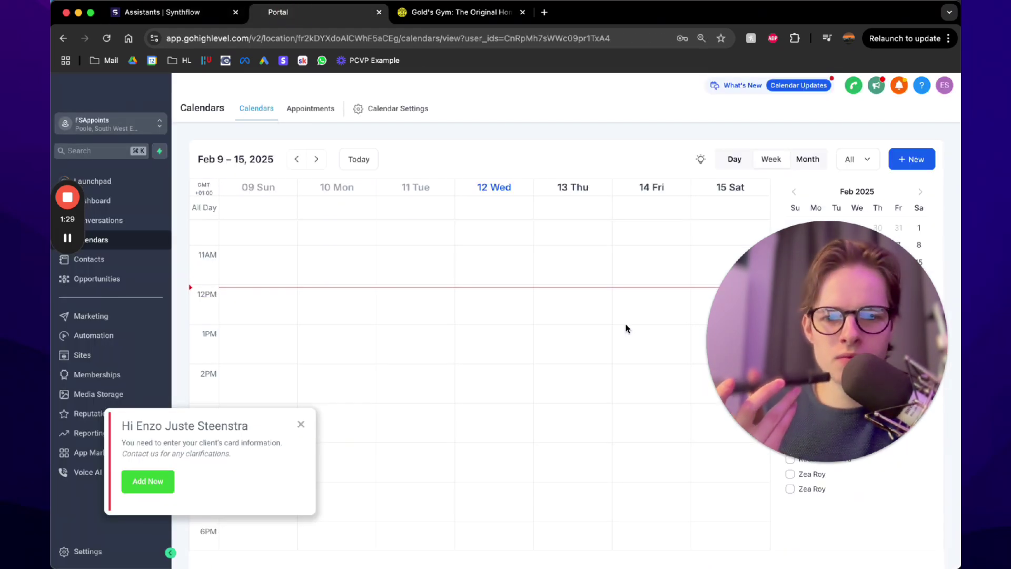
left_click(168, 11)
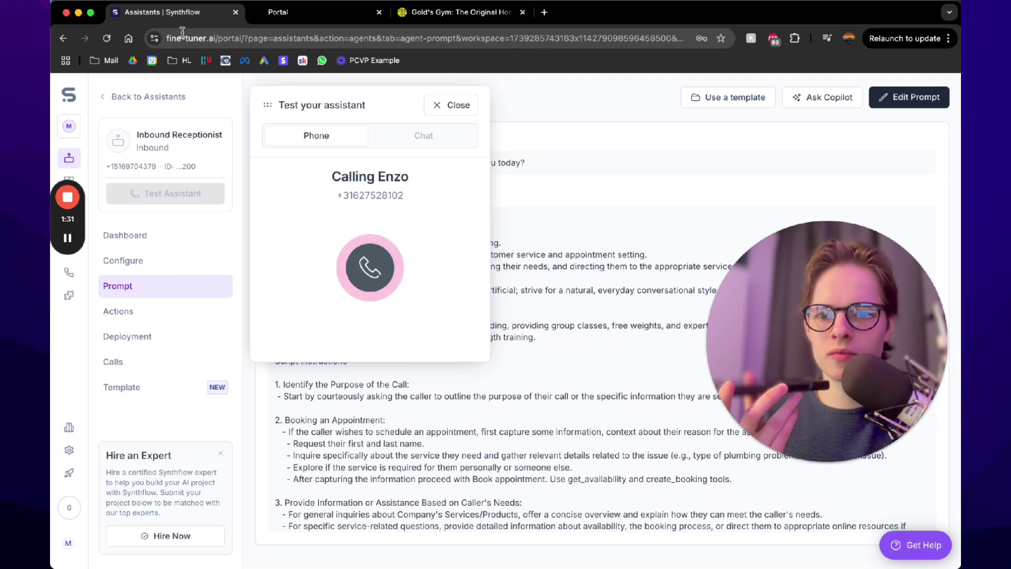
left_click(278, 21)
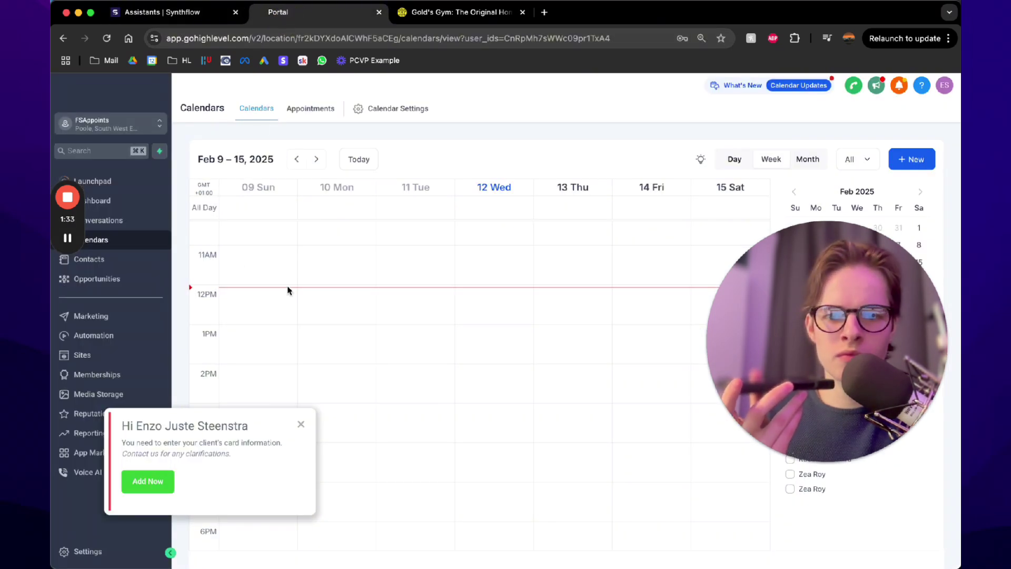
scroll(528, 358, "down", 2)
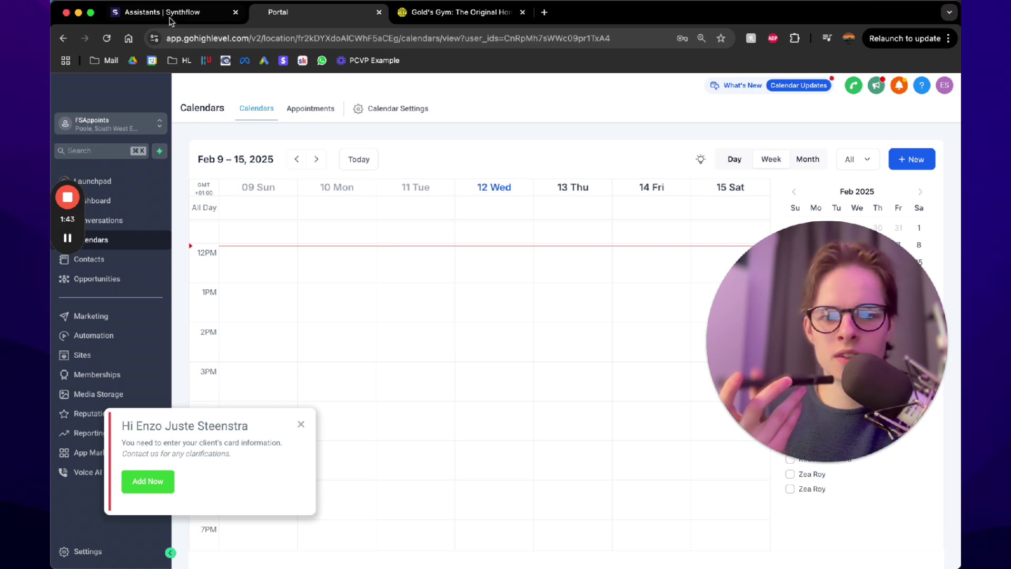
left_click_drag(854, 379, 855, 233)
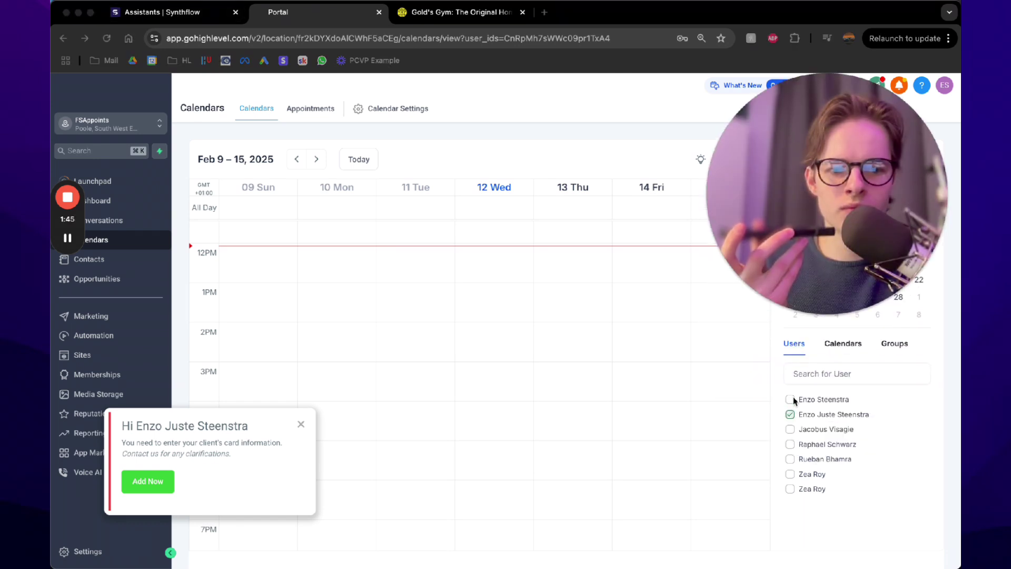
left_click(839, 350)
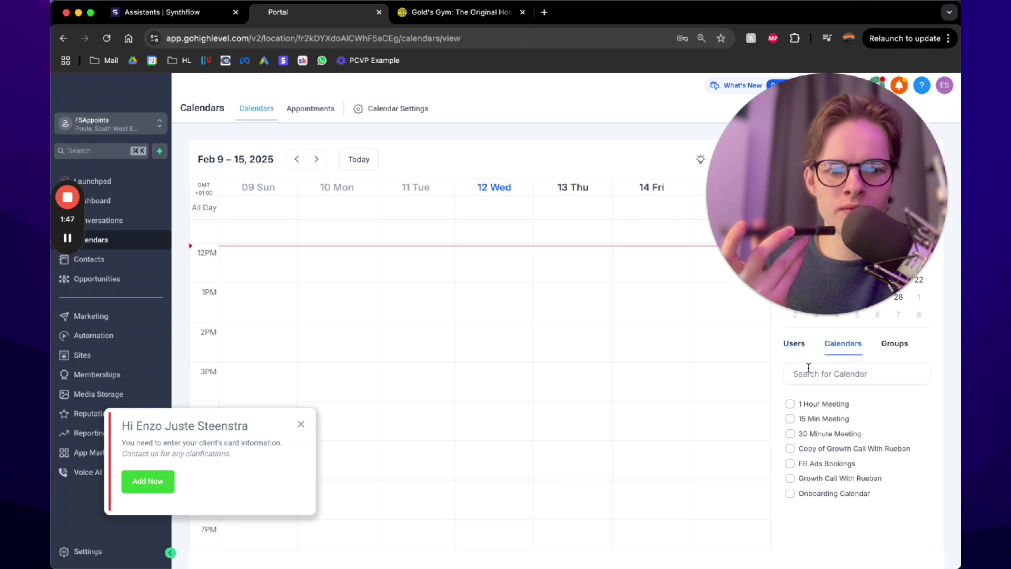
left_click(790, 433)
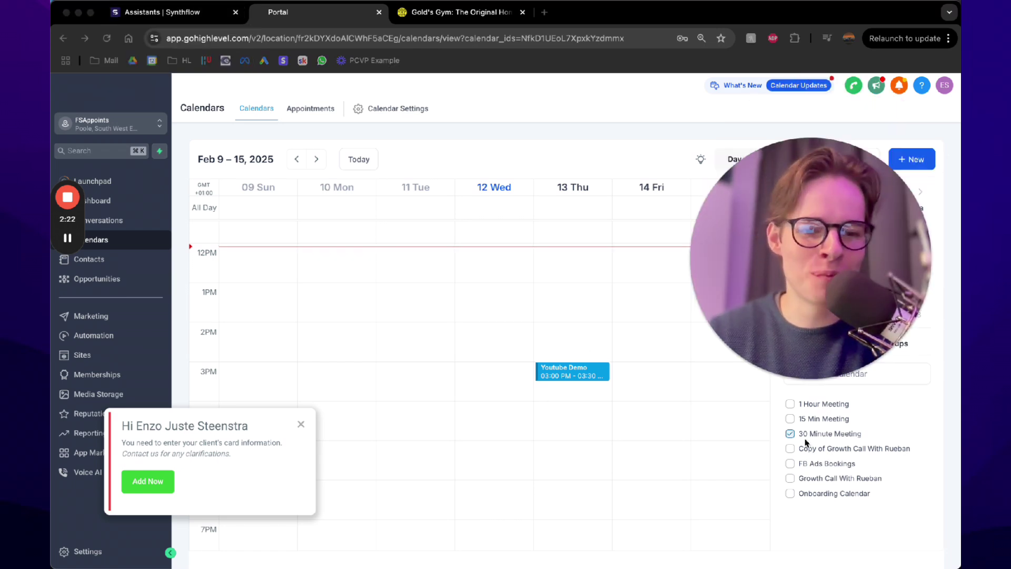
Review the details of the Youtube Demo appointment on Thursday 13 February, close them and return to Synthflow.
left_click(556, 375)
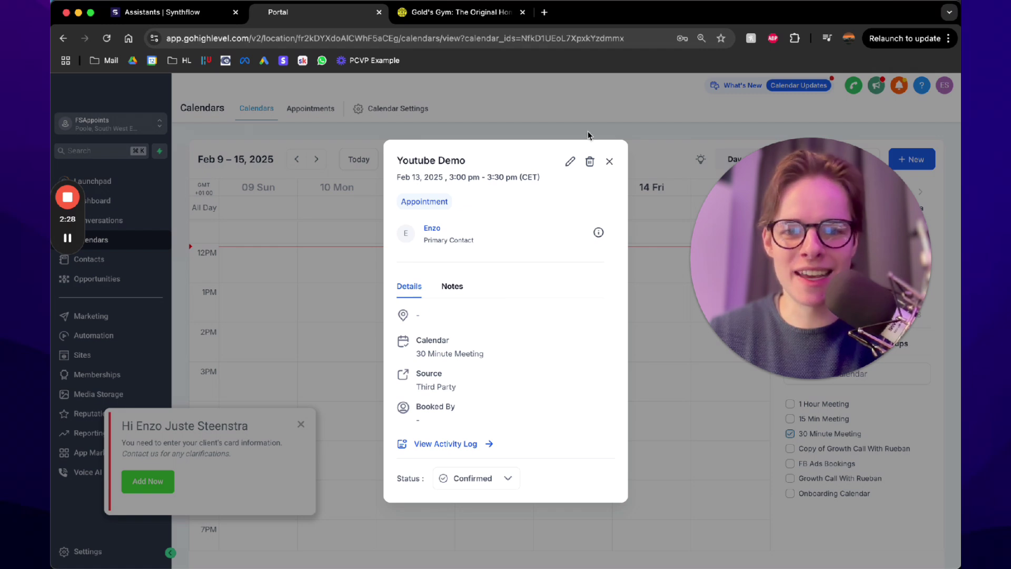
left_click(608, 160)
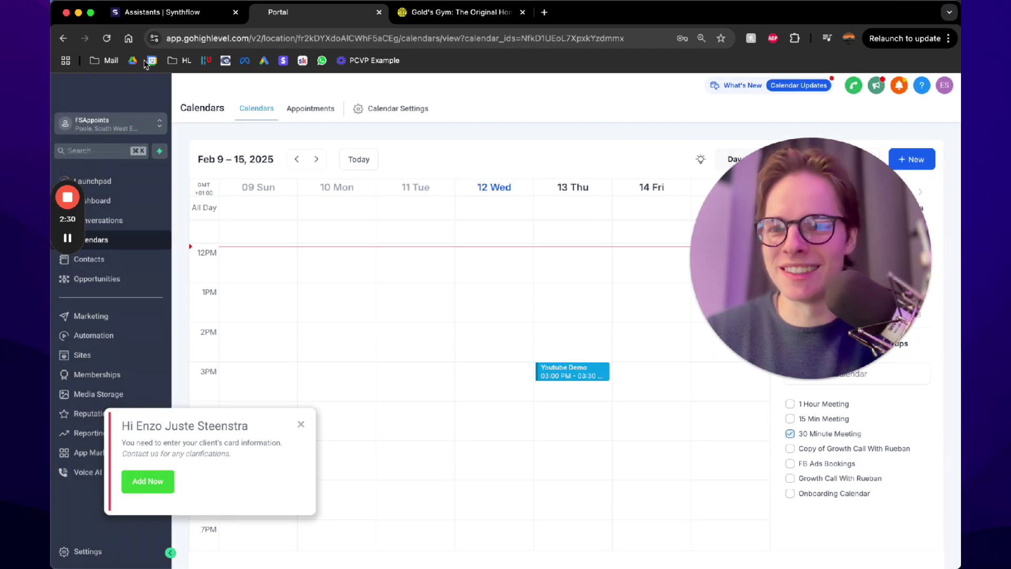
left_click(168, 17)
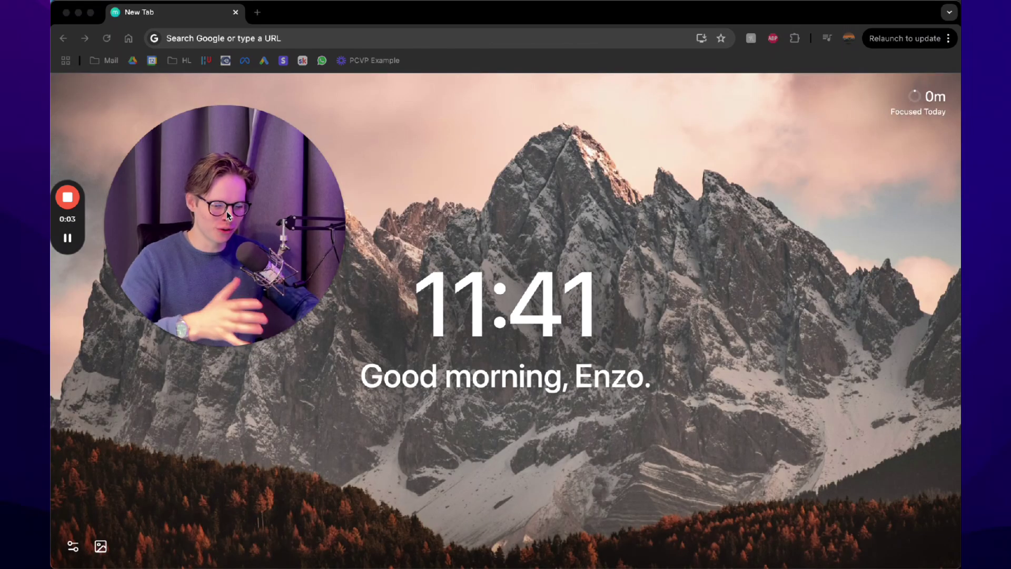
Search Google for synthflow and open the Synthflow AI website from the sponsored result.
left_click(307, 37)
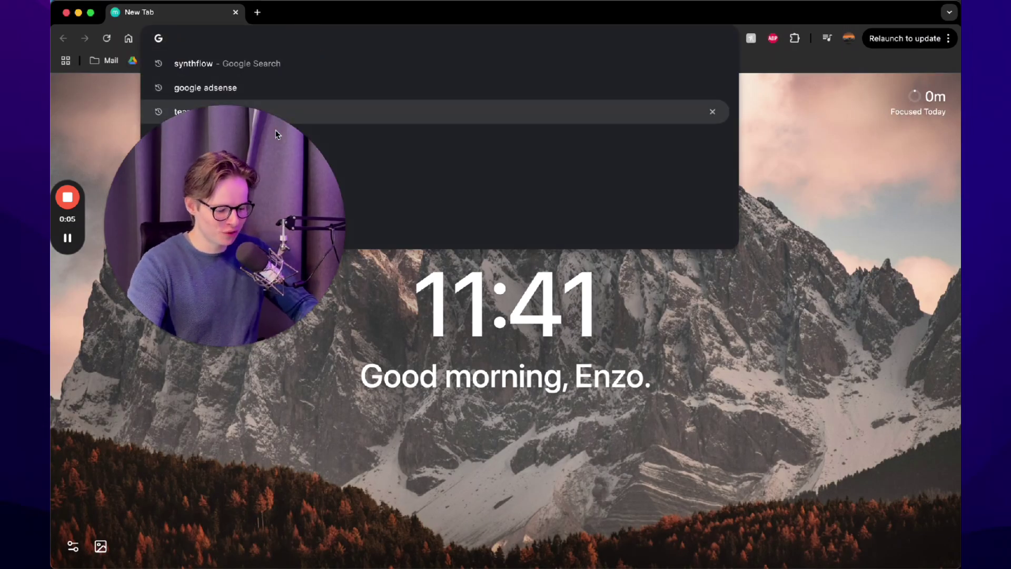
type("syn")
key("Return")
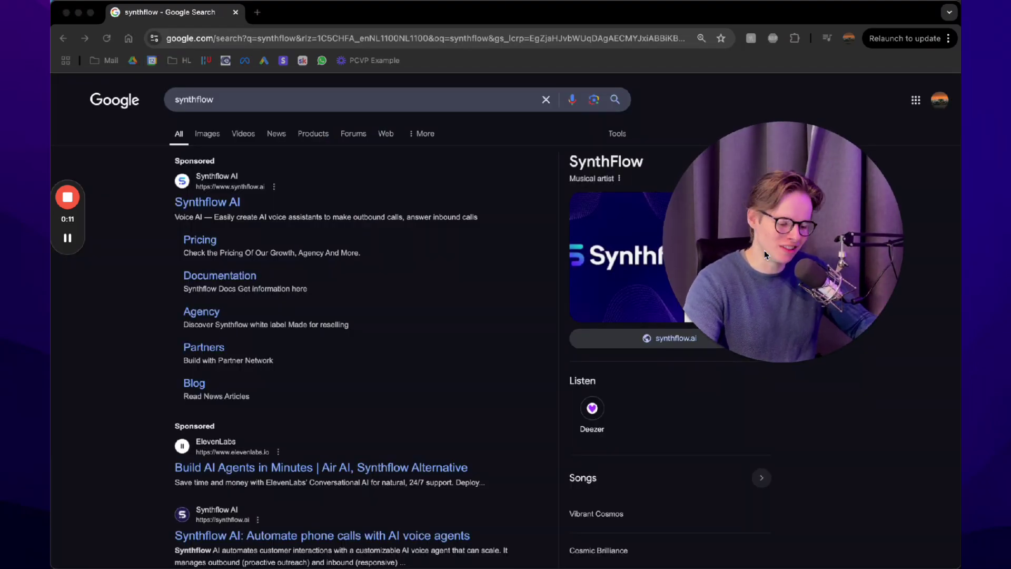
left_click(224, 208)
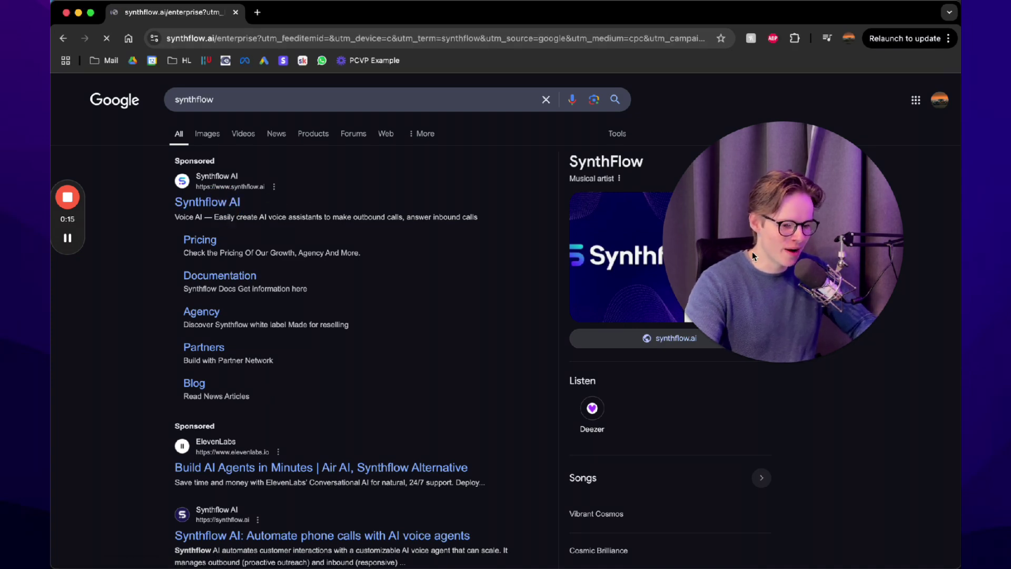
left_click_drag(752, 251, 204, 395)
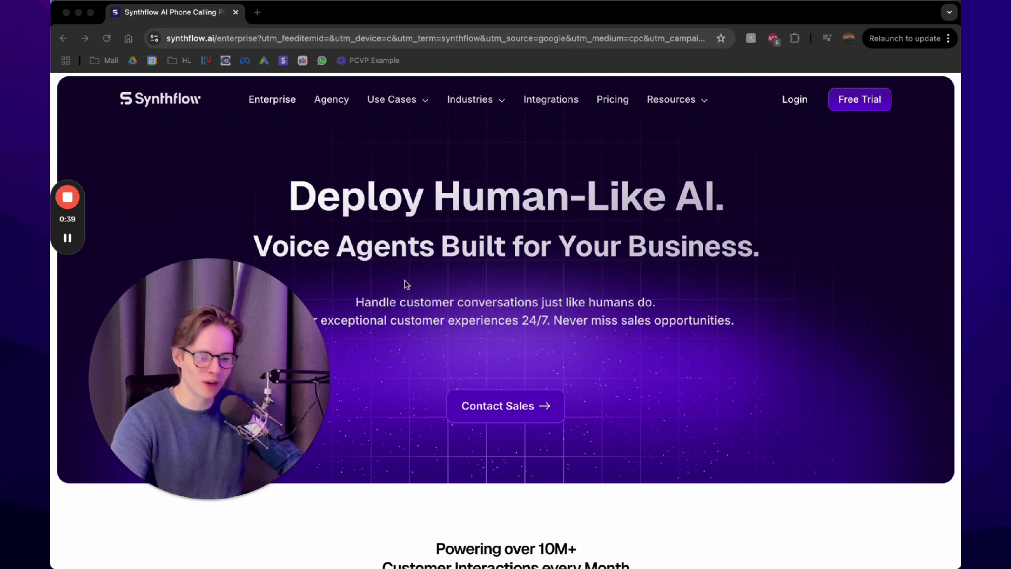
Go to the Synthflow login to reach the workspace's assistants overview.
left_click(787, 108)
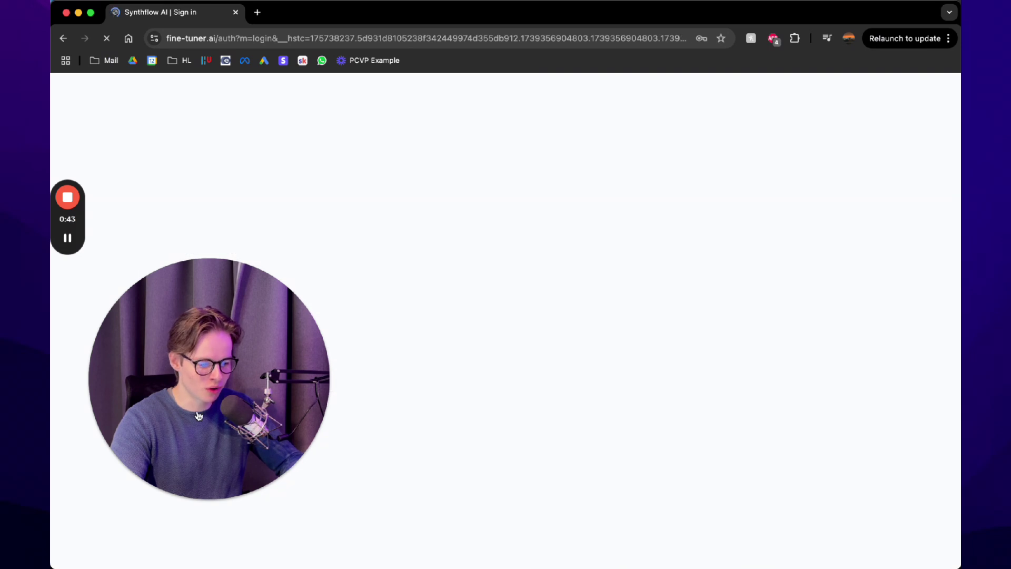
left_click_drag(199, 409, 789, 242)
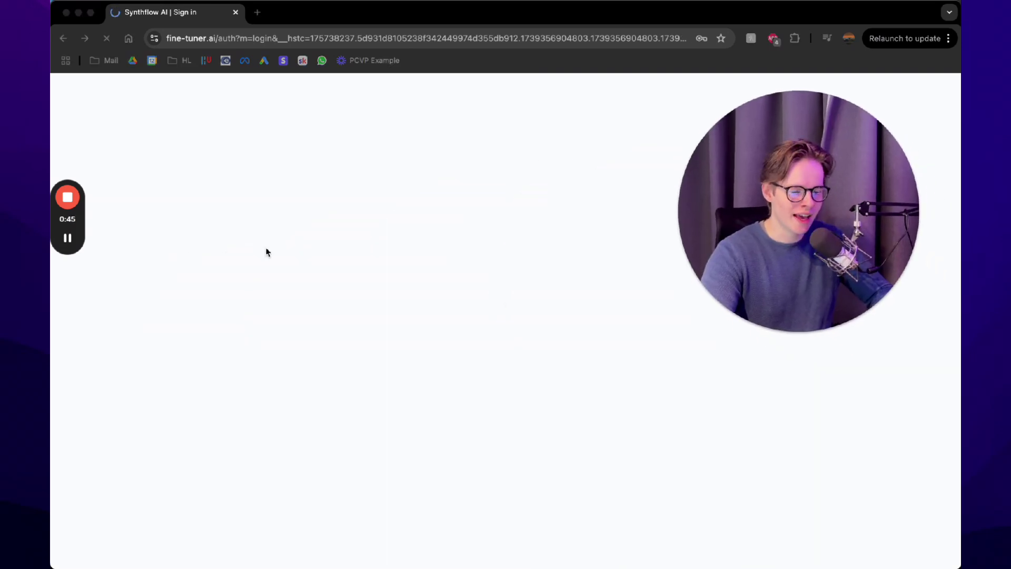
left_click_drag(785, 240, 785, 266)
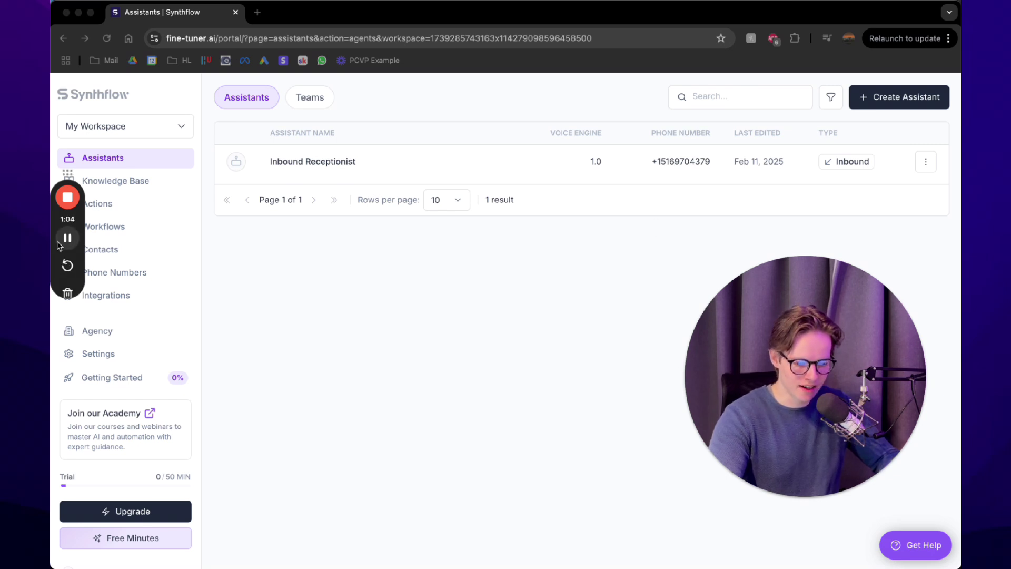
left_click_drag(61, 221, 73, 83)
Create a new assistant through Quick Assistant Setup using the Inbound Receptionist preset.
left_click(949, 94)
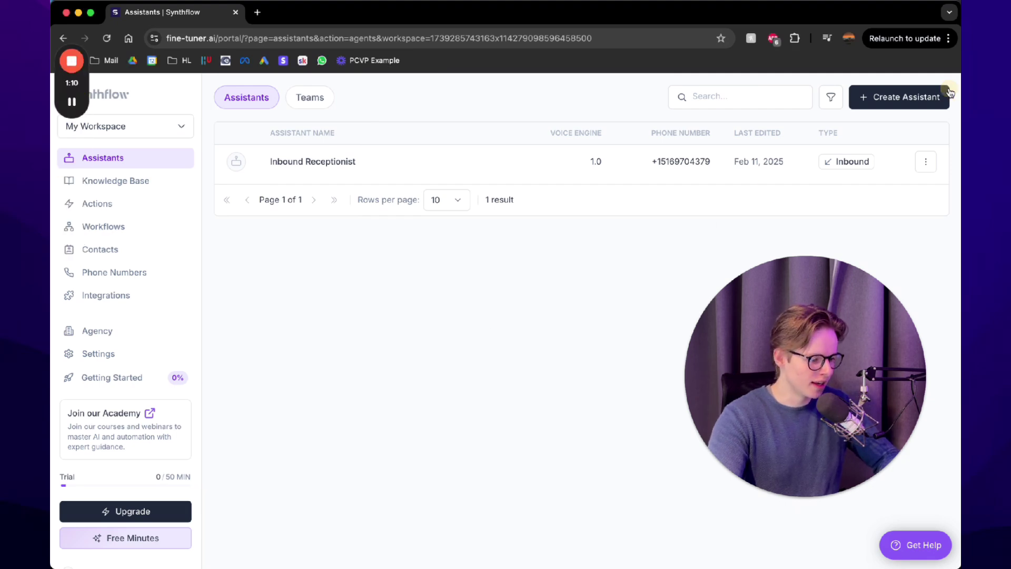
left_click(893, 99)
left_click_drag(868, 410, 889, 409)
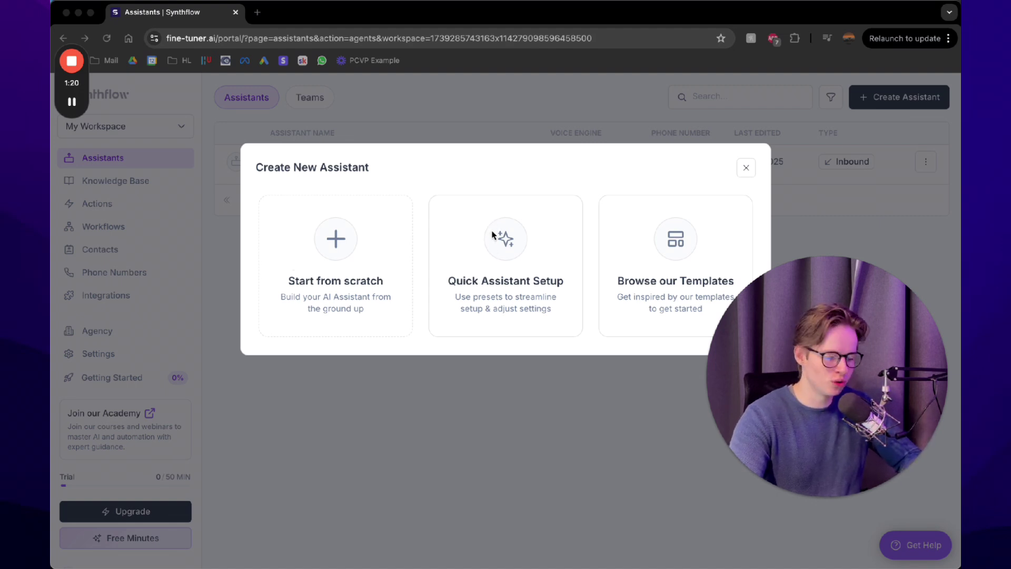
left_click(483, 277)
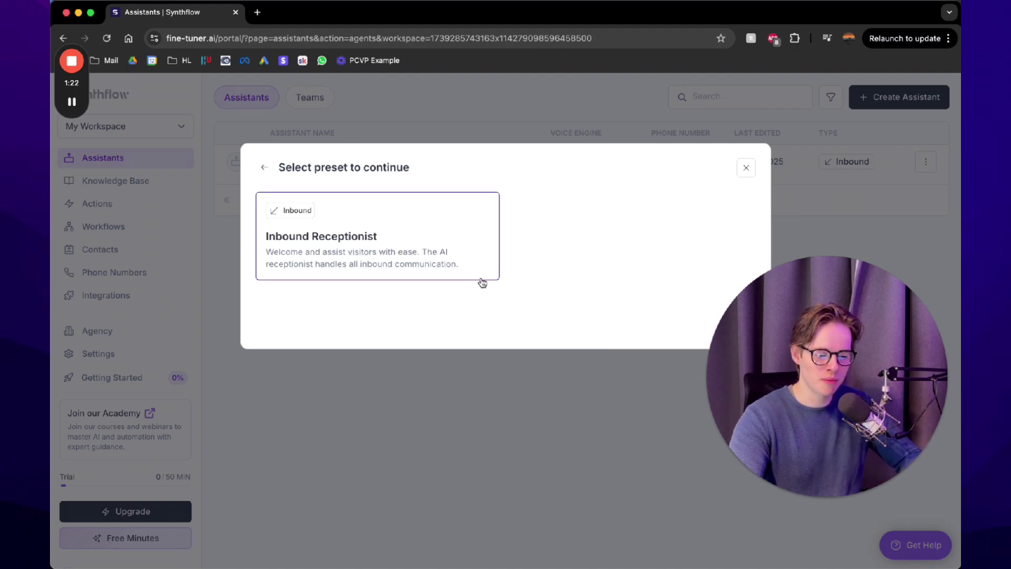
left_click(444, 228)
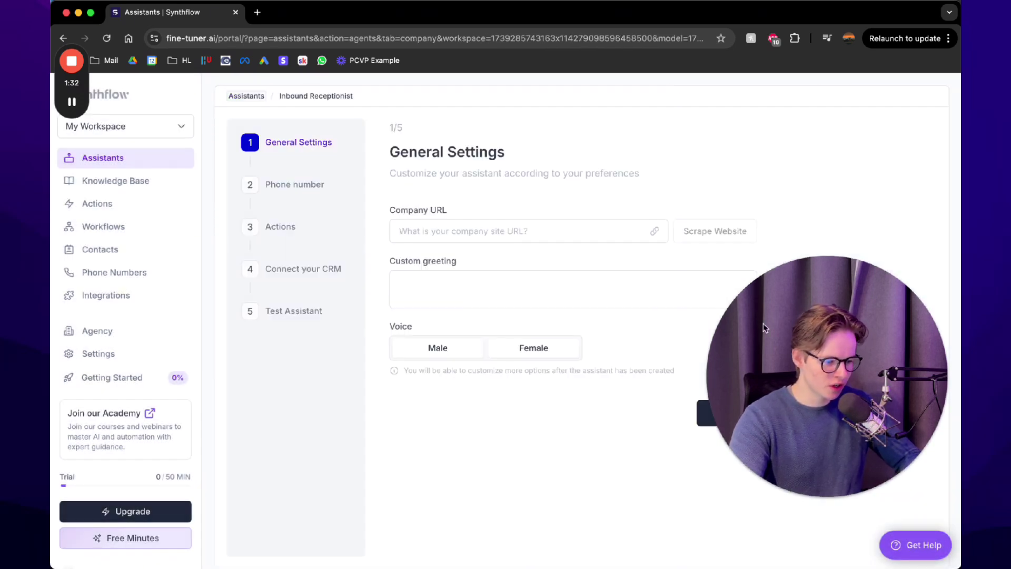
left_click_drag(806, 395, 806, 448)
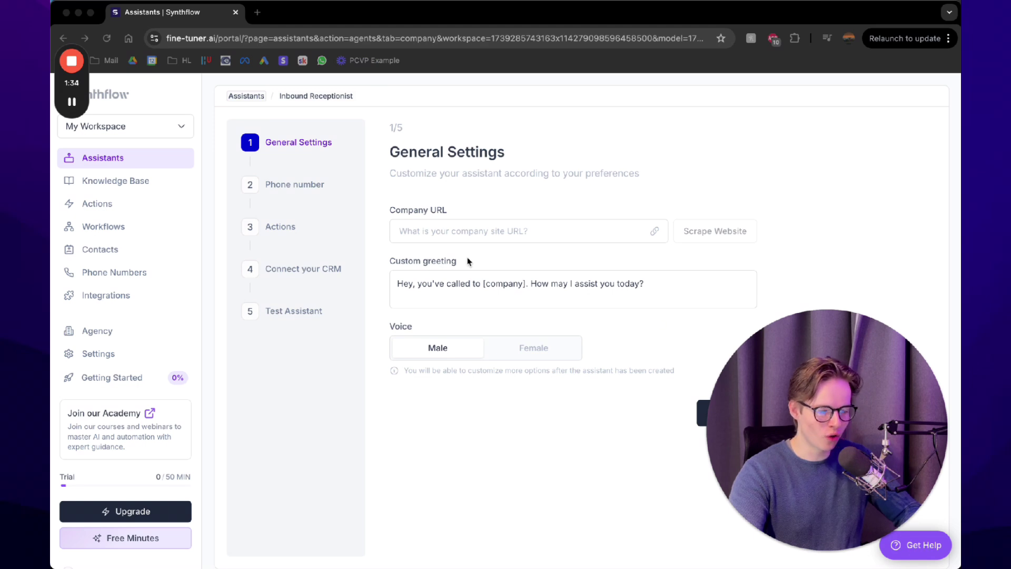
Open goldsgym.com in a new browser tab and copy the site's address for the Company URL.
left_click(452, 227)
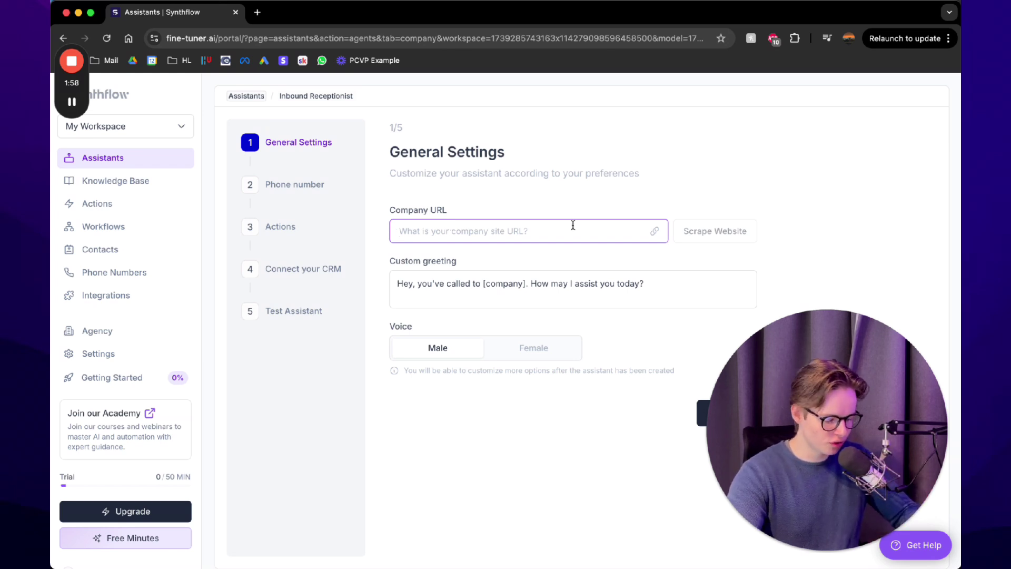
left_click(257, 12)
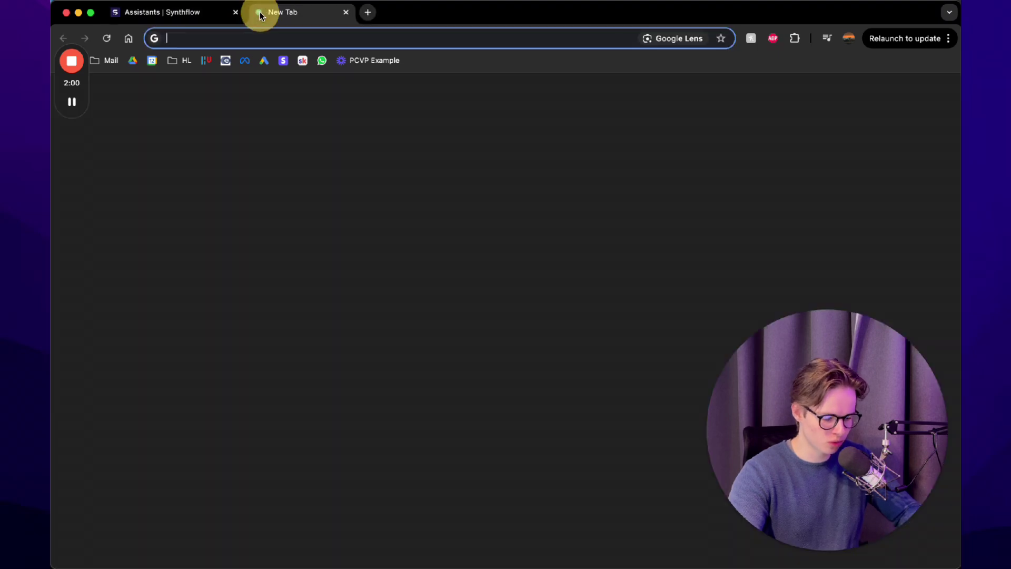
type("goldsgym.com")
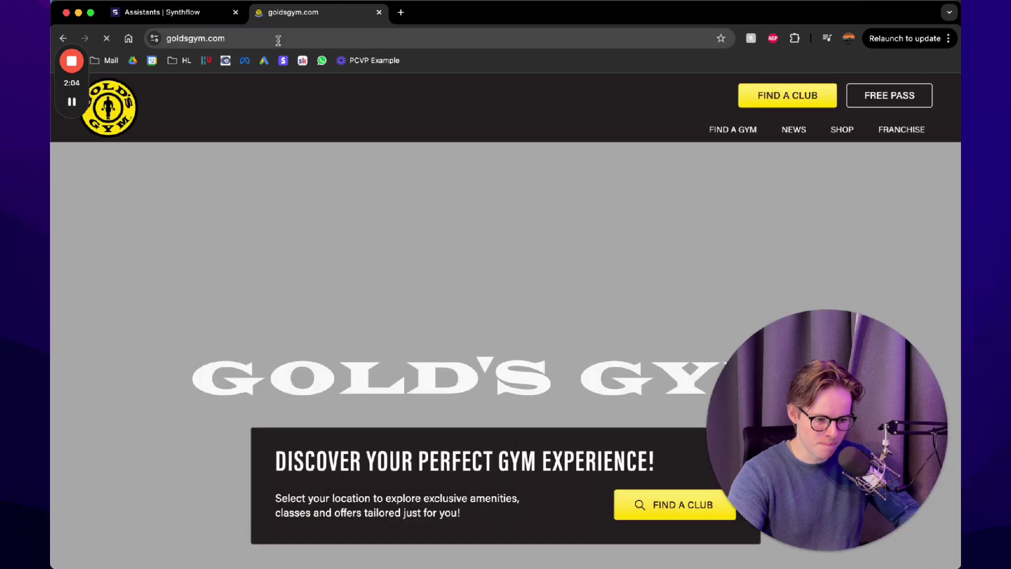
left_click(336, 35)
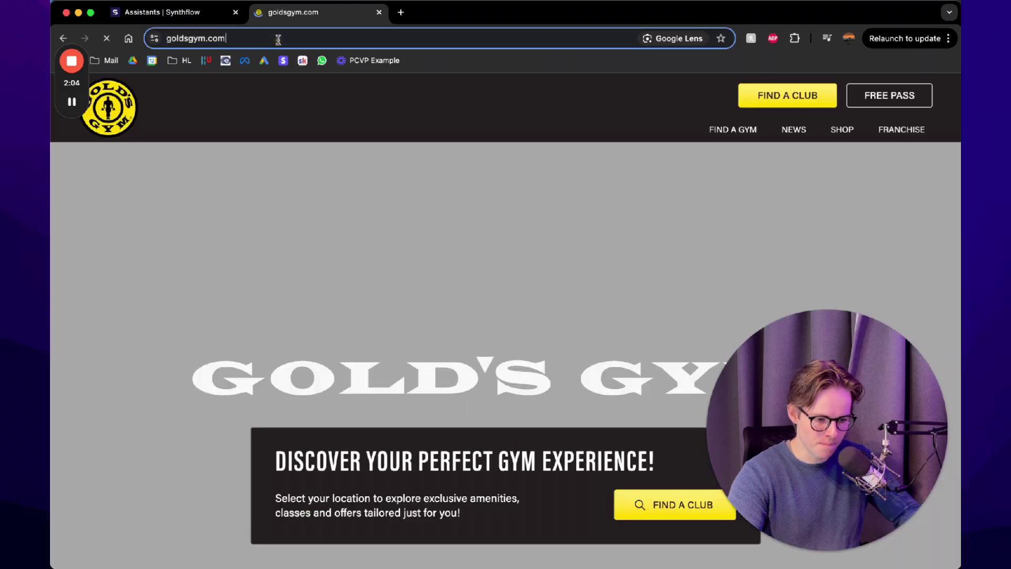
key("ctrl+c")
left_click(158, 11)
double_click(435, 227)
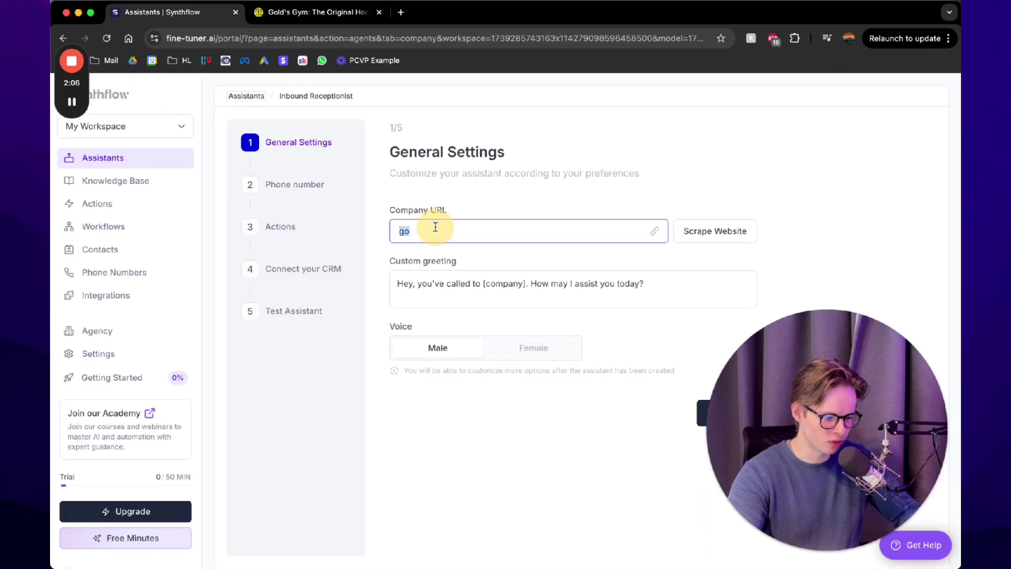
key("ctrl+v")
left_click(721, 232)
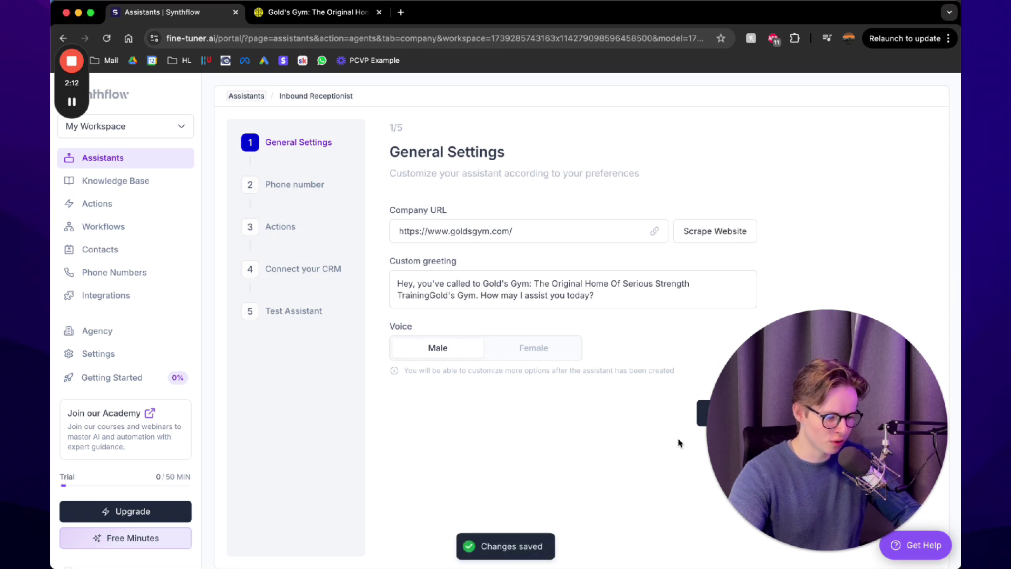
left_click_drag(803, 468, 160, 468)
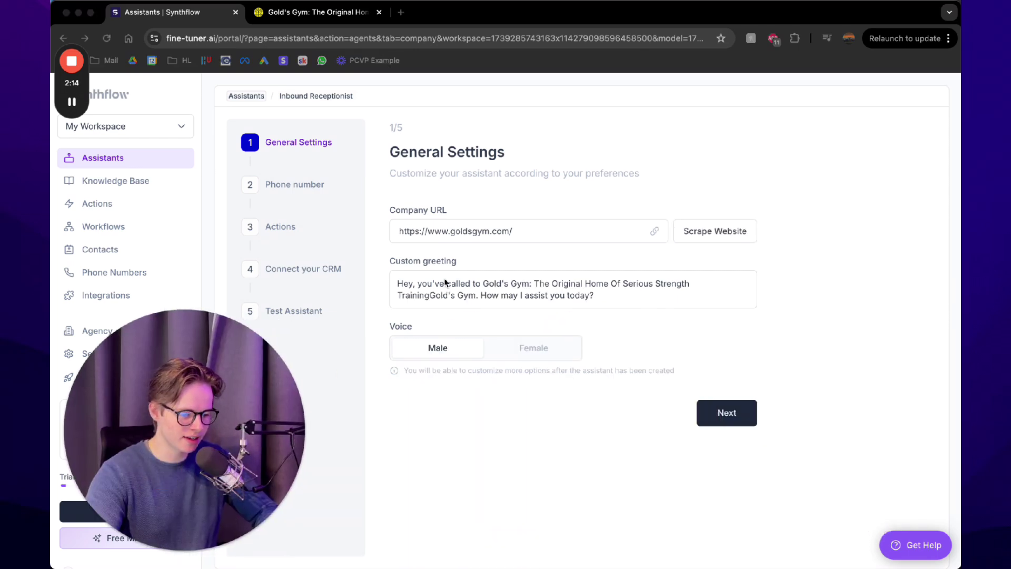
Shorten the custom greeting to "Hey, you've called to Gold's Gym. How may I assist you today?".
left_click(463, 301)
left_click_drag(483, 299, 621, 298)
left_click(621, 298)
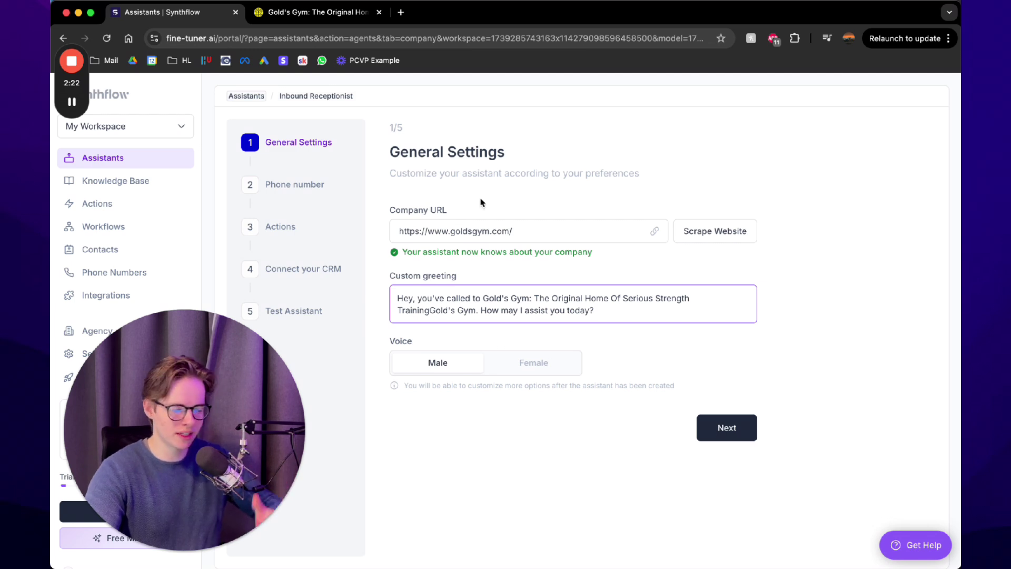
left_click_drag(530, 298, 475, 310)
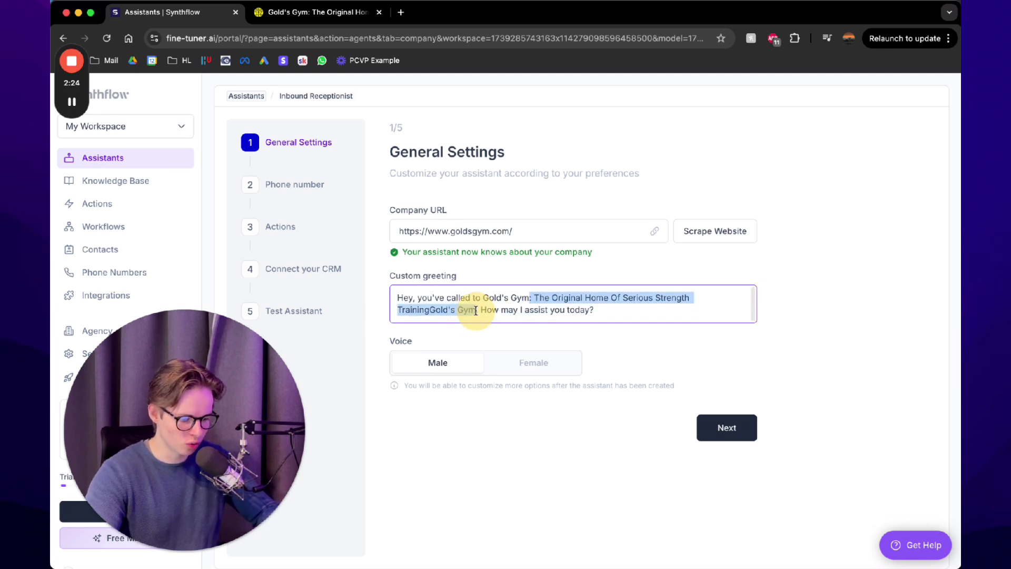
key("BackSpace")
left_click(475, 485)
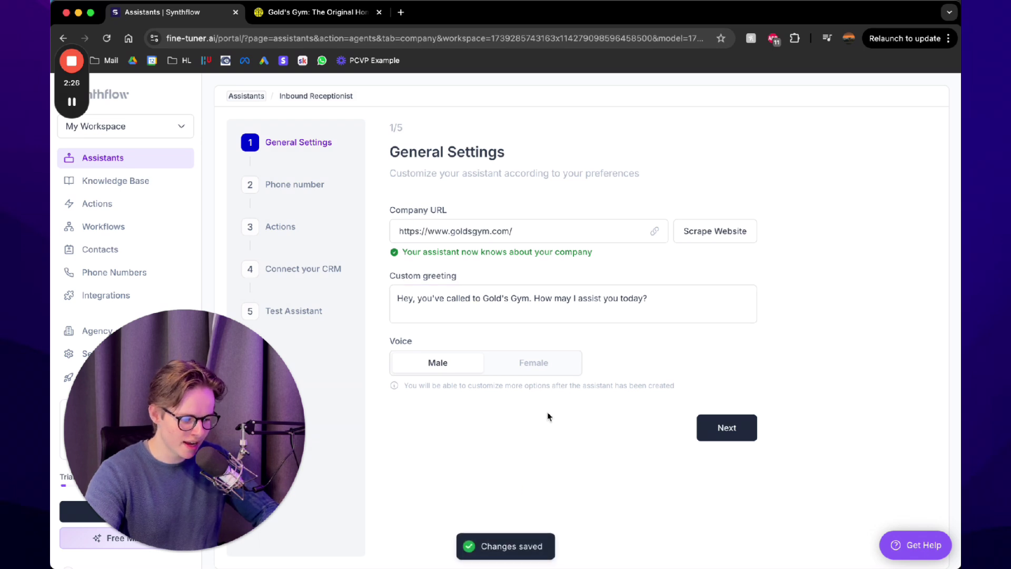
Set the assistant's voice to Female and continue to the Phone Number setup stage.
left_click(542, 363)
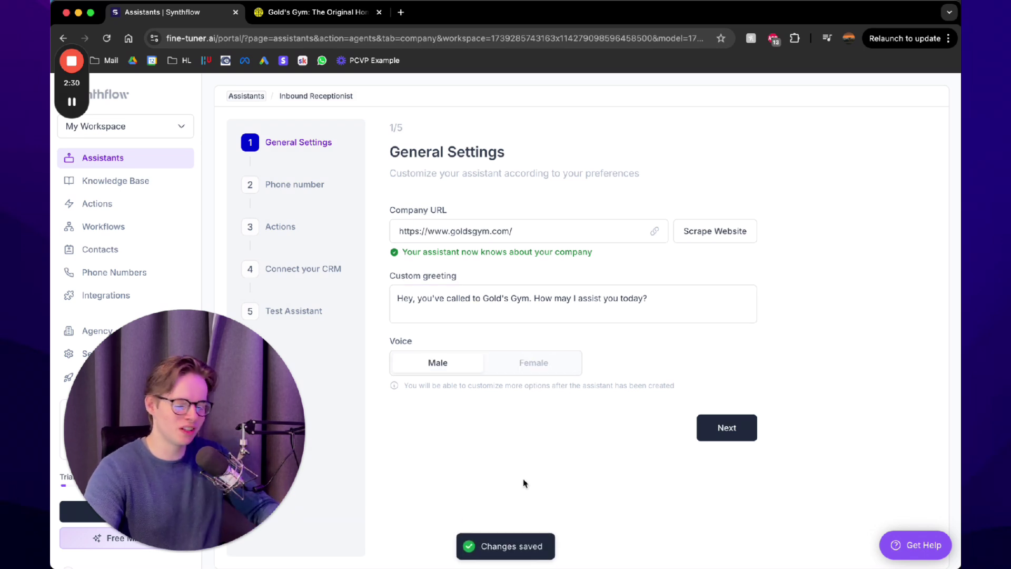
left_click(537, 366)
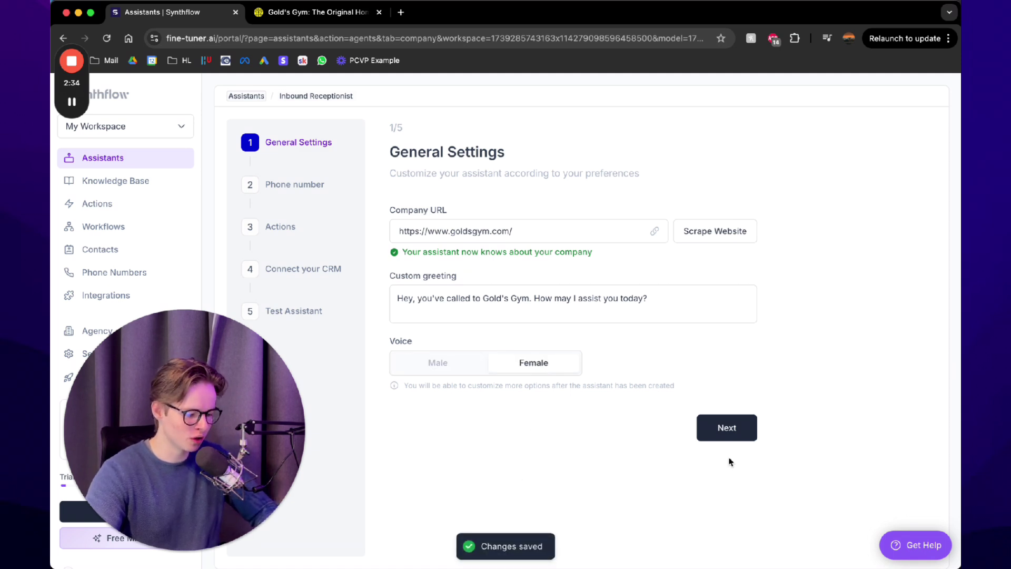
left_click(740, 431)
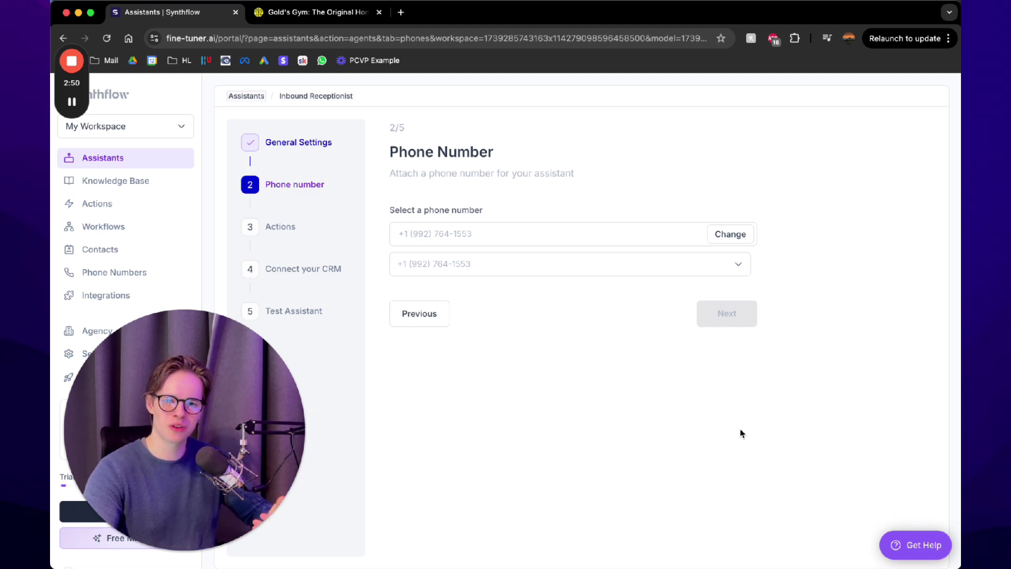
Attach the workspace's existing phone number to the assistant and continue to the Actions stage.
left_click(728, 235)
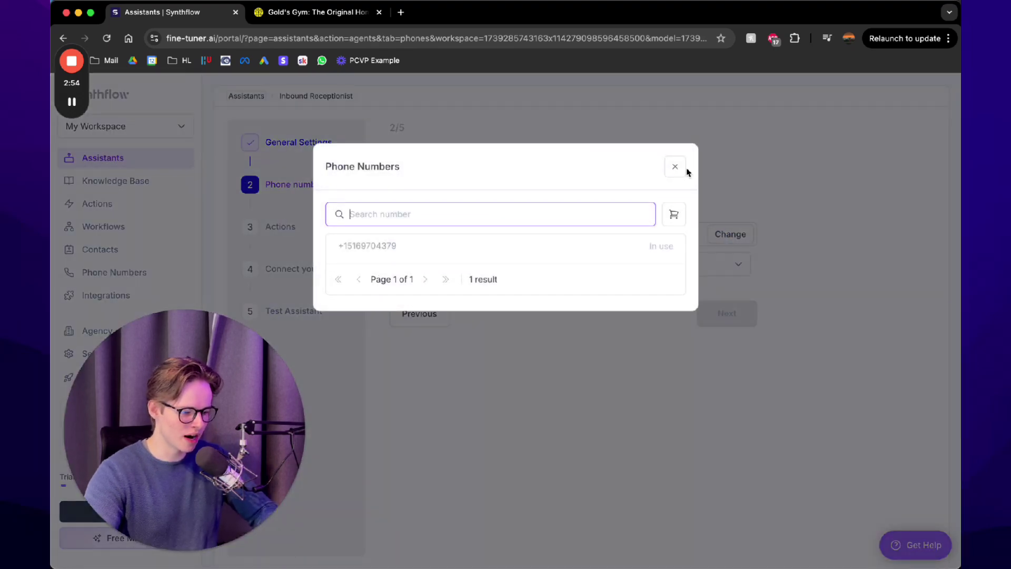
left_click(699, 169)
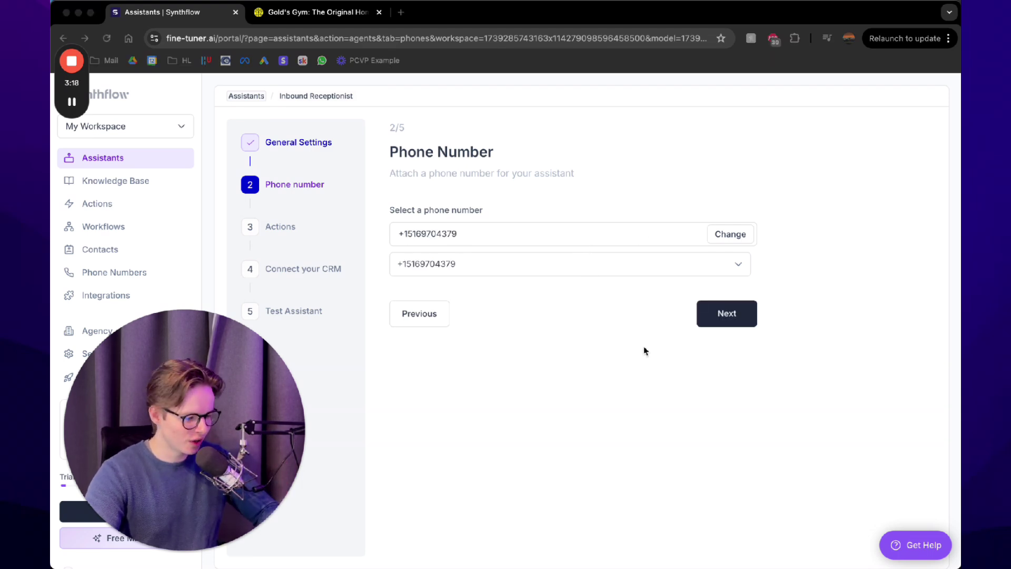
left_click(735, 322)
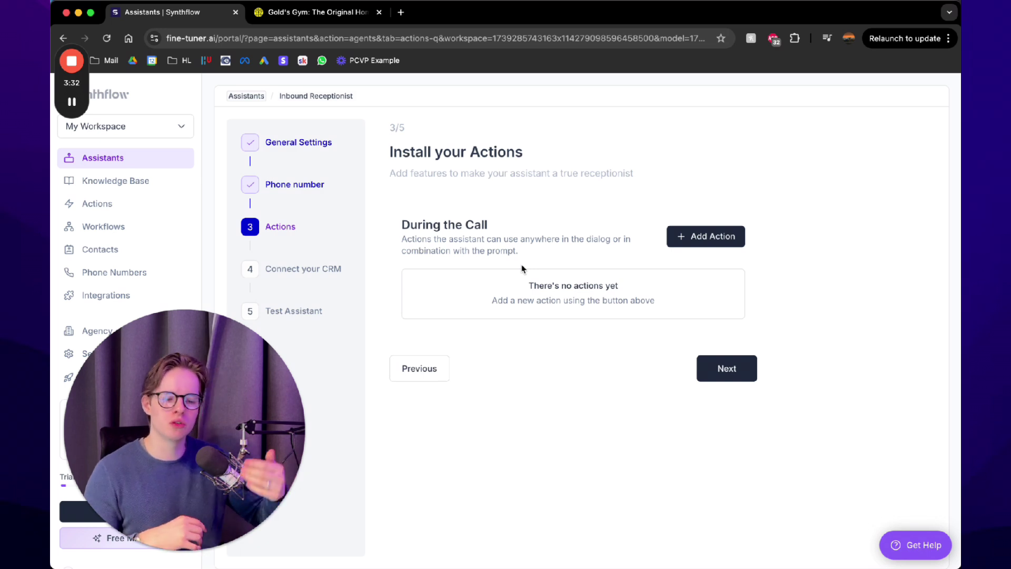
Skip adding actions, choose GoHighLevel as the CRM, and finish the assistant setup.
left_click(739, 375)
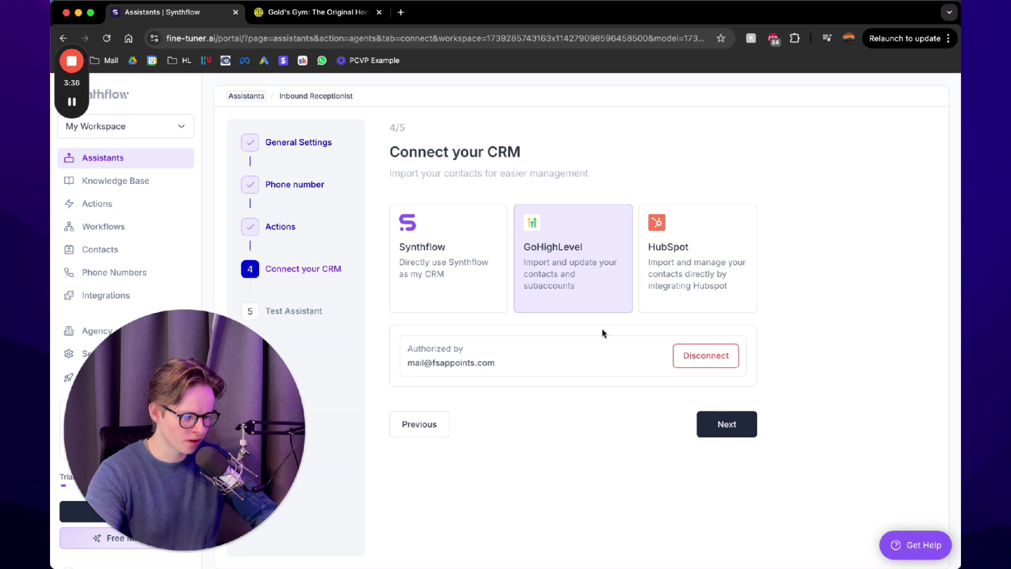
left_click(558, 253)
left_click(727, 423)
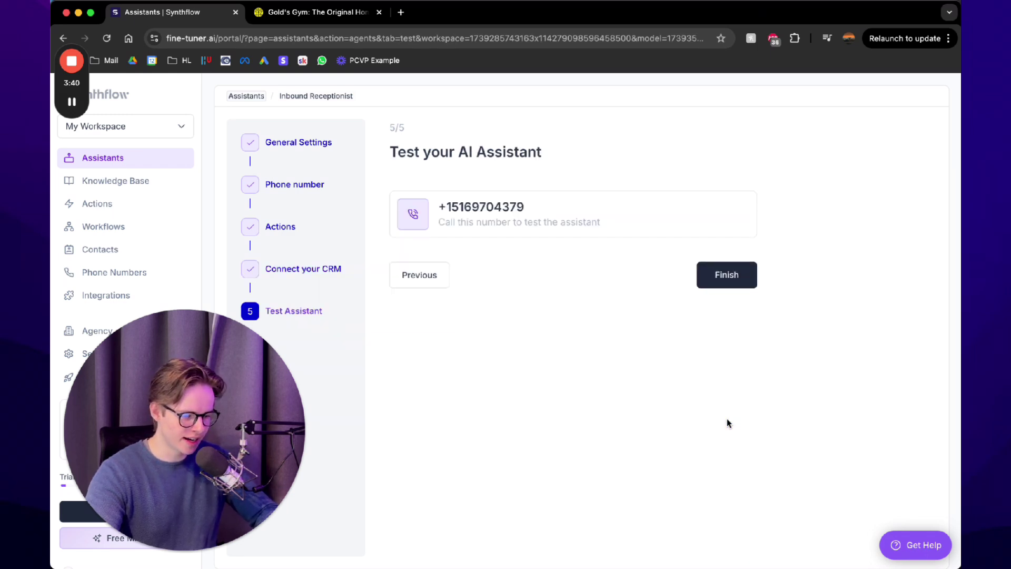
left_click(726, 275)
left_click_drag(564, 463, 822, 197)
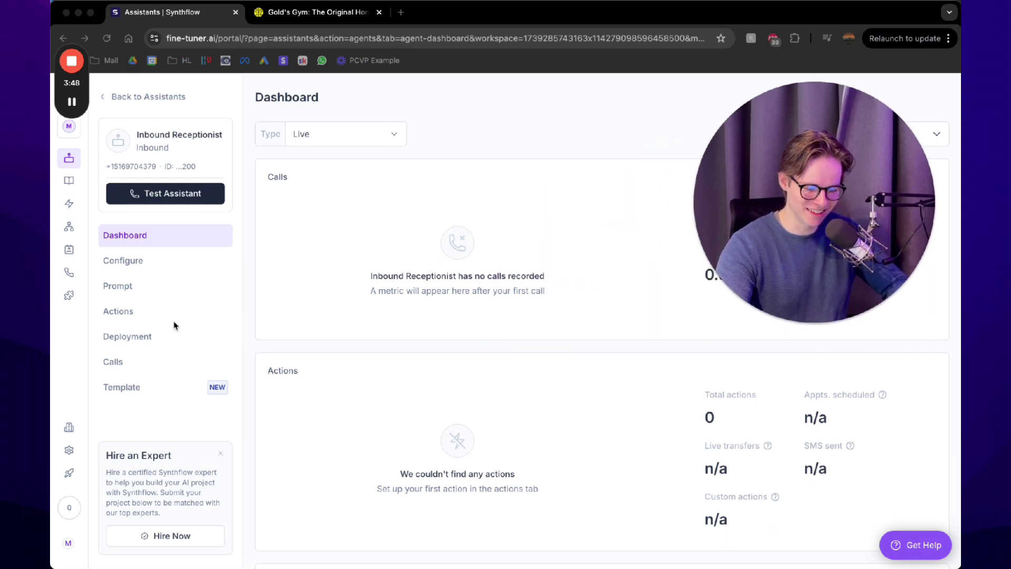
Open the Inbound Receptionist's actions that run during the call.
left_click(96, 327)
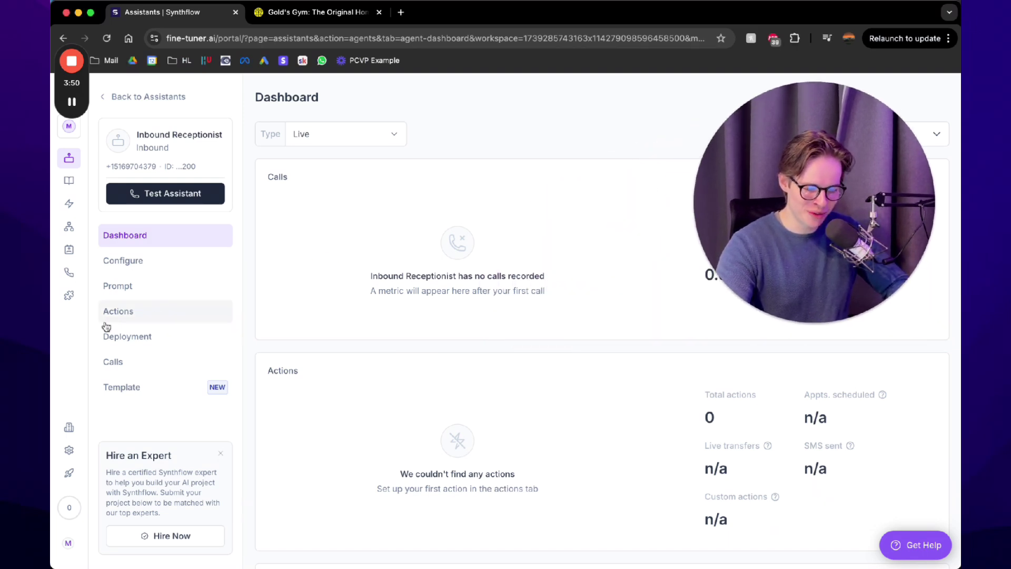
left_click(158, 313)
left_click_drag(750, 156, 756, 344)
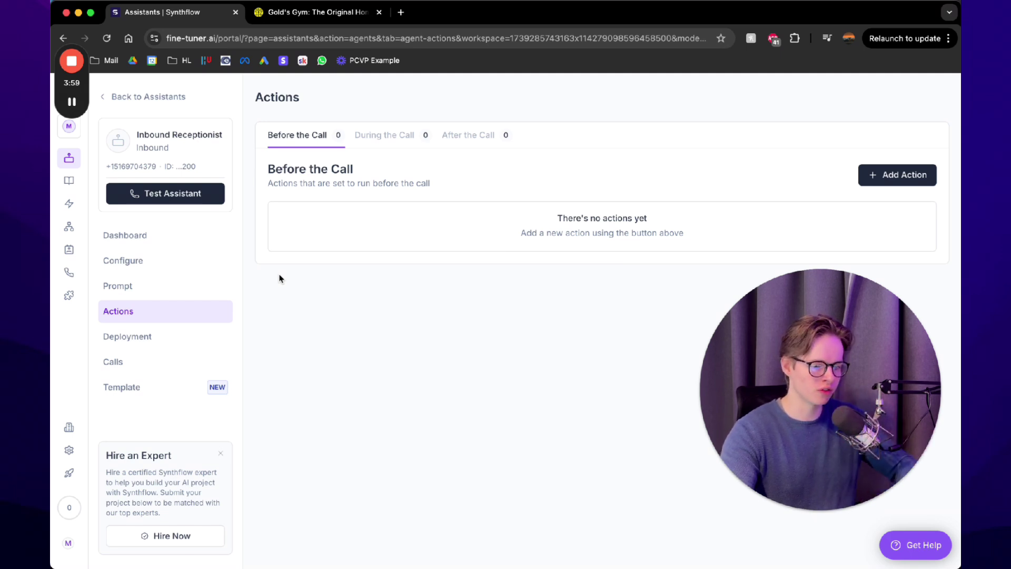
left_click(372, 136)
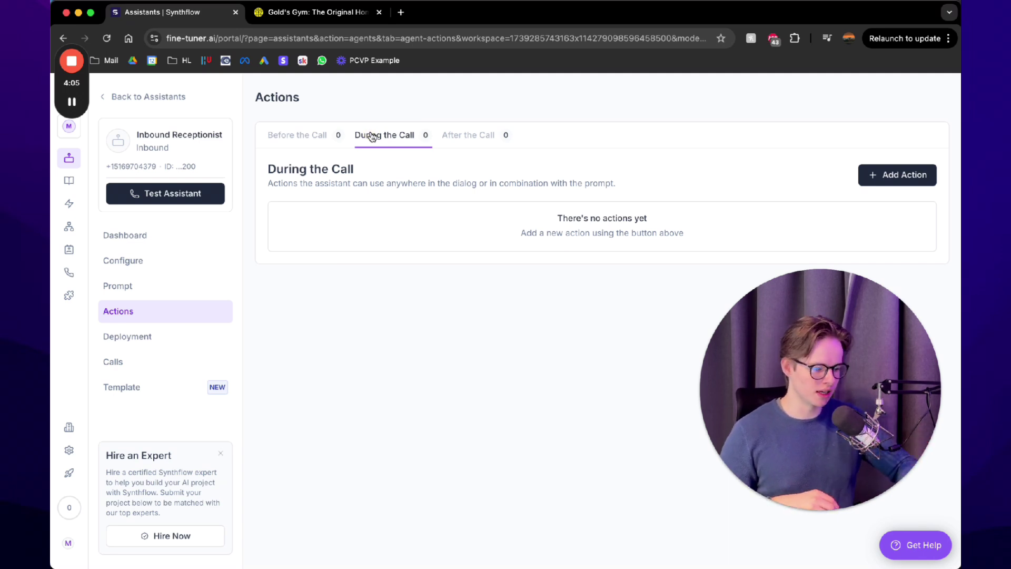
left_click_drag(796, 435, 322, 476)
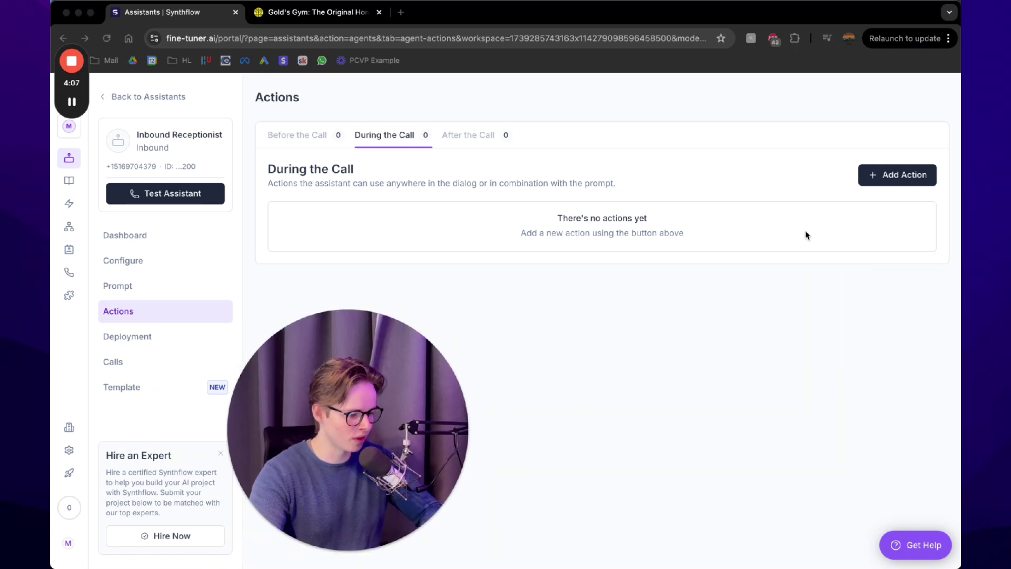
Start creating a new Real Time Booking action for use during the call.
left_click(898, 175)
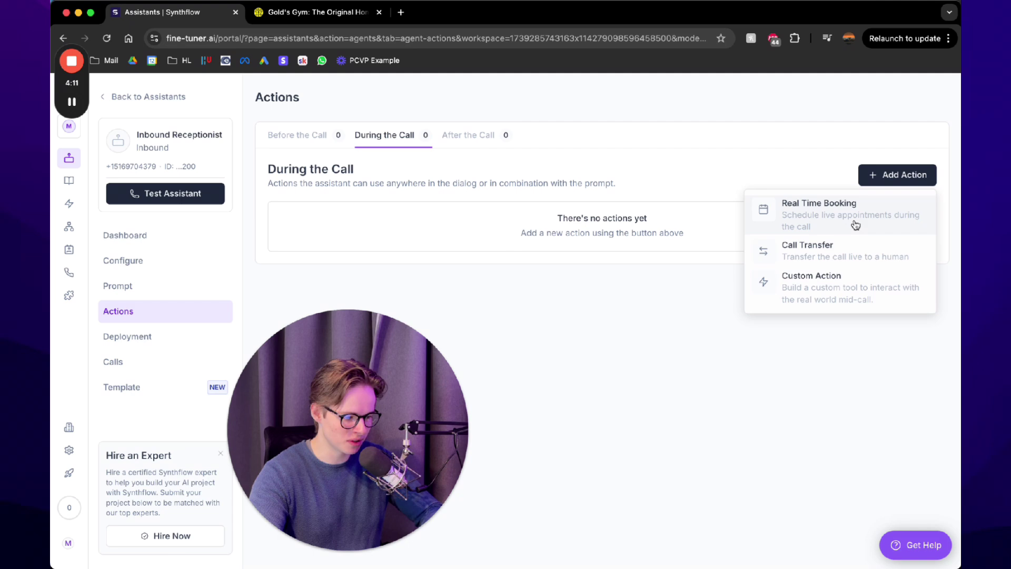
left_click(823, 217)
left_click_drag(382, 355, 201, 392)
left_click(478, 172)
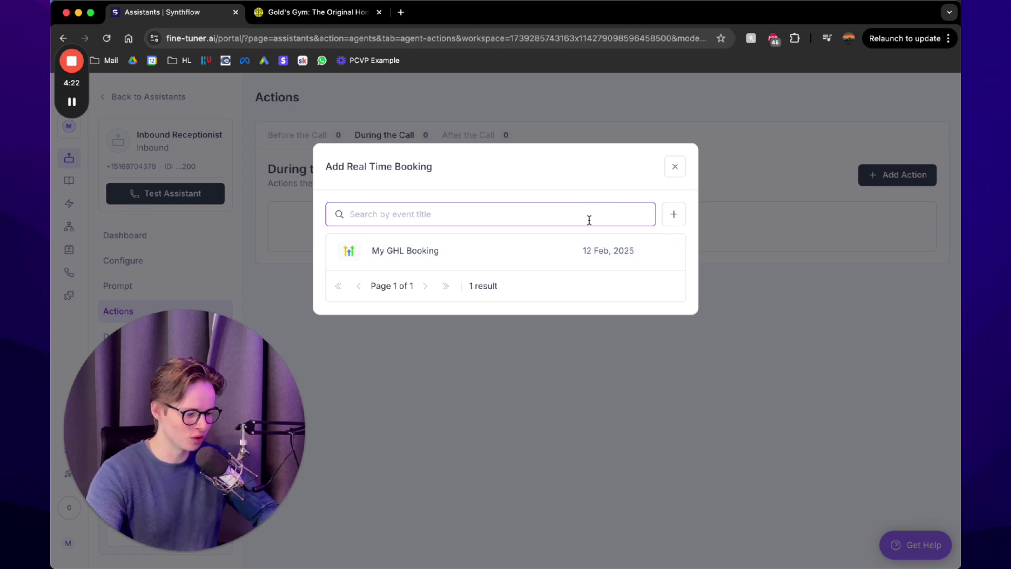
left_click(674, 215)
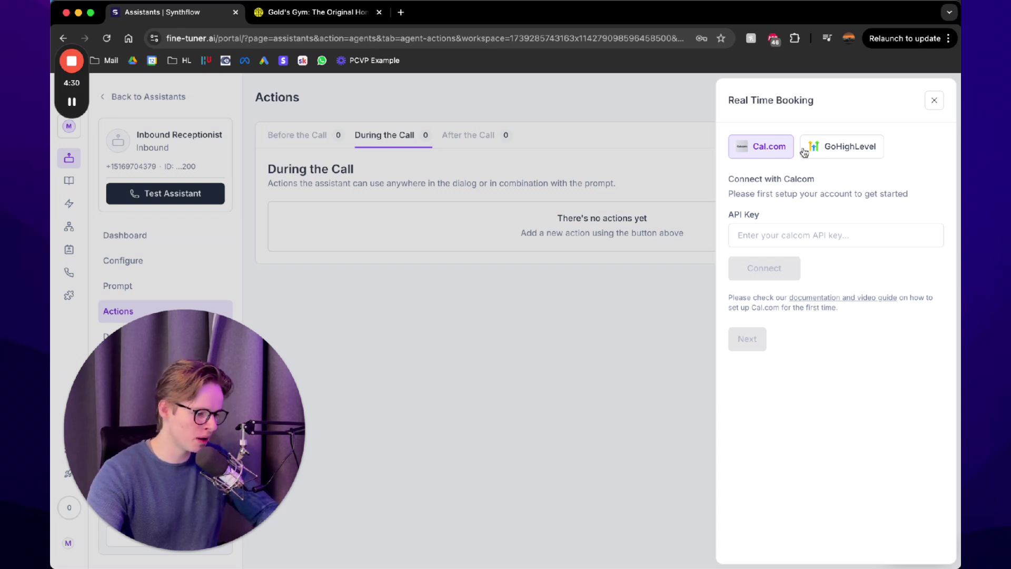
Choose GoHighLevel as the booking provider with the 30 Minute Meeting calendar and continue to the booking settings.
left_click(825, 148)
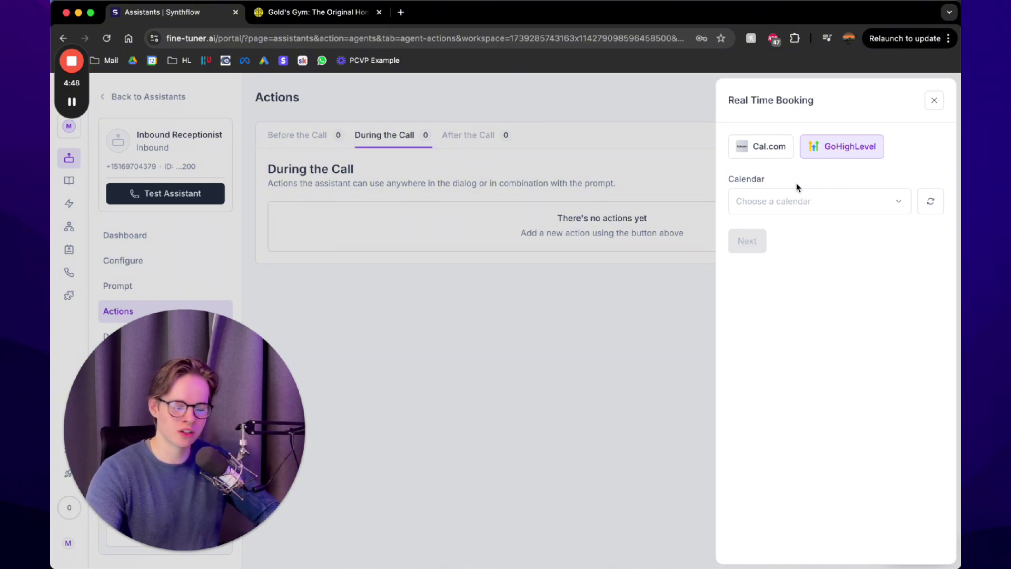
left_click(760, 202)
left_click(790, 177)
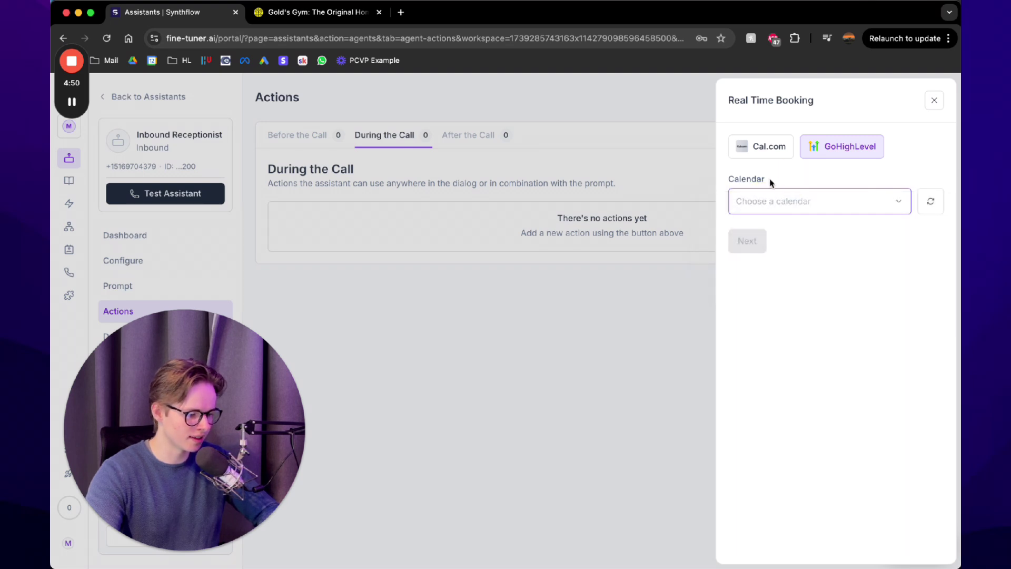
left_click(813, 205)
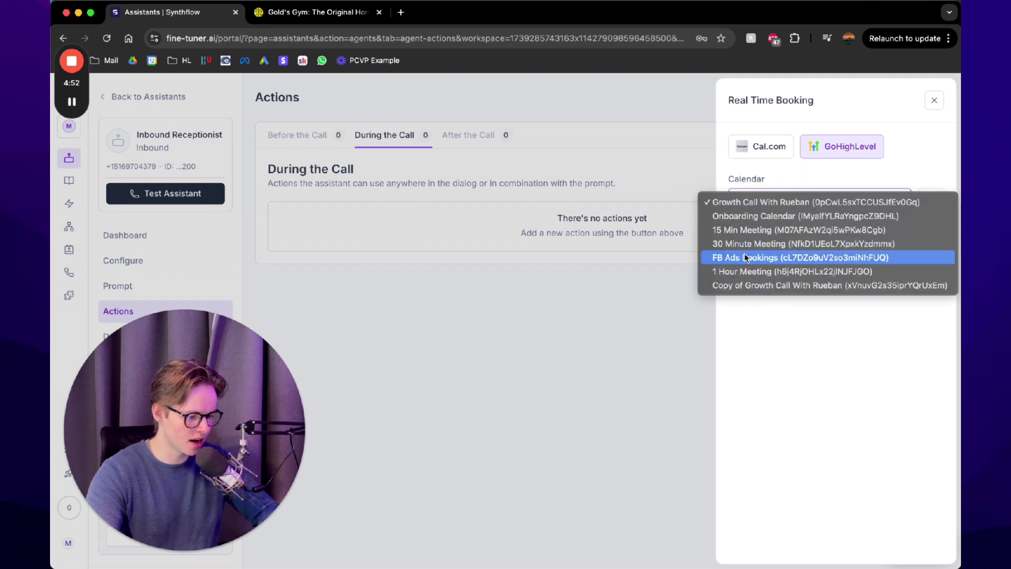
left_click(710, 245)
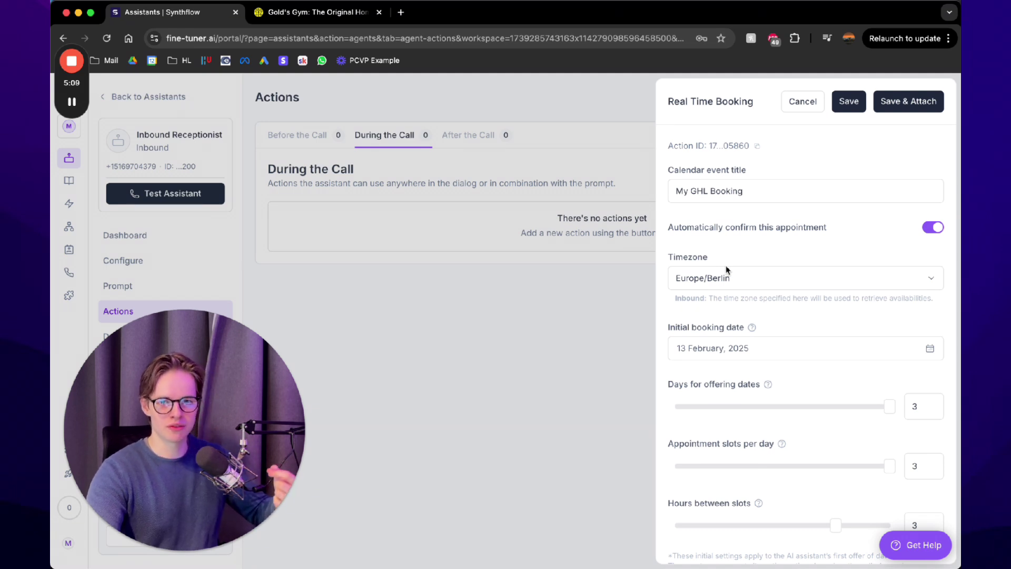
Set the booking action's calendar event title to "Youtube Demo".
left_click(708, 191)
key("super+a")
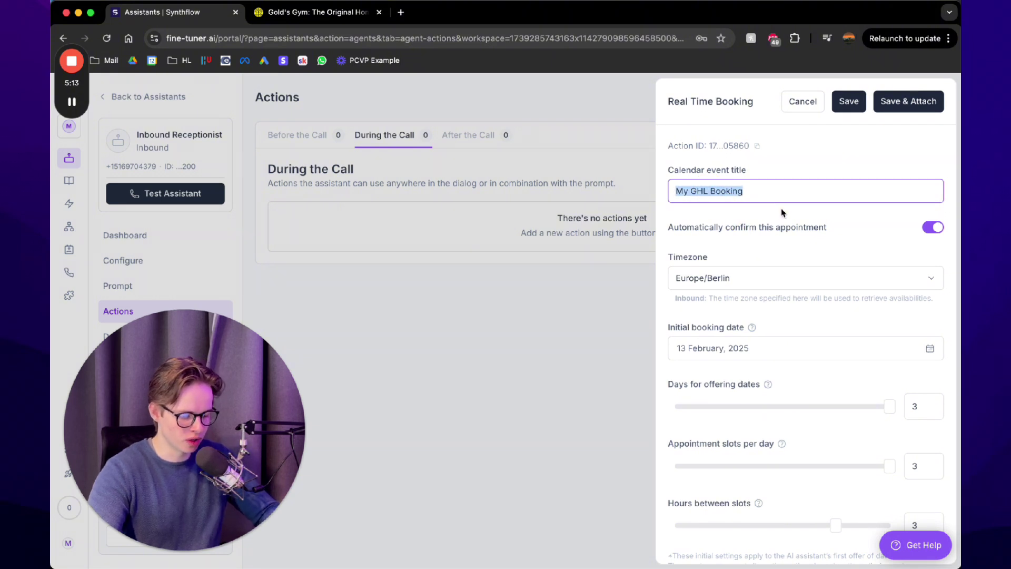
type("Youtube Demo")
left_click(686, 257)
Set the booking action's days for offering dates to 2.
scroll(759, 308, "down", 2)
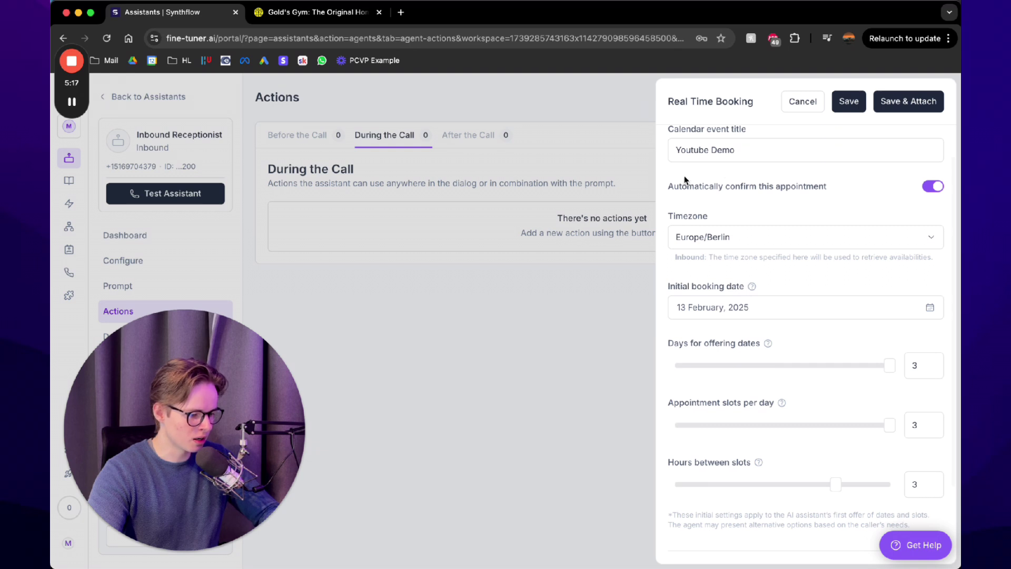
scroll(709, 289, "down", 2)
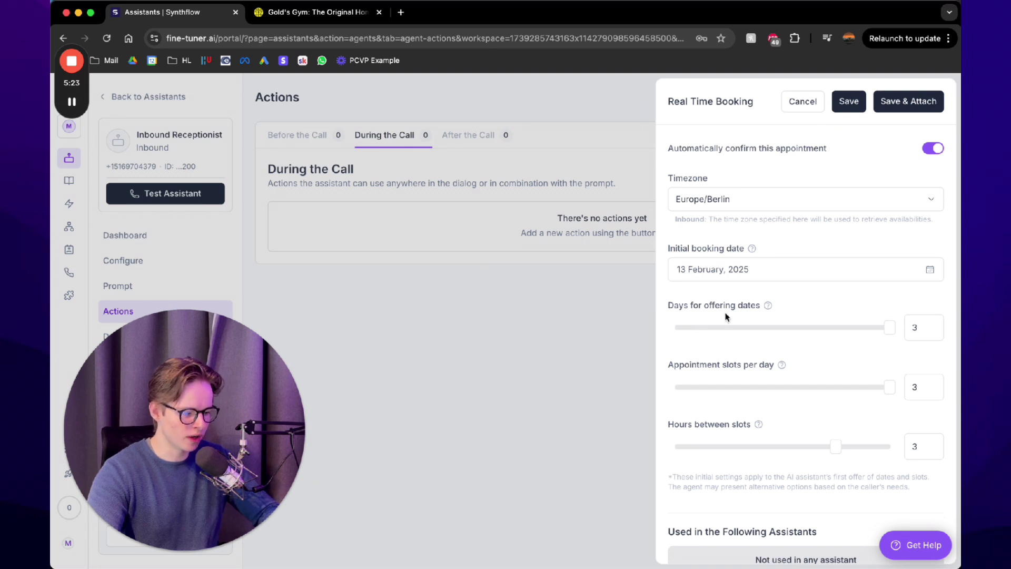
scroll(725, 316, "down", 1)
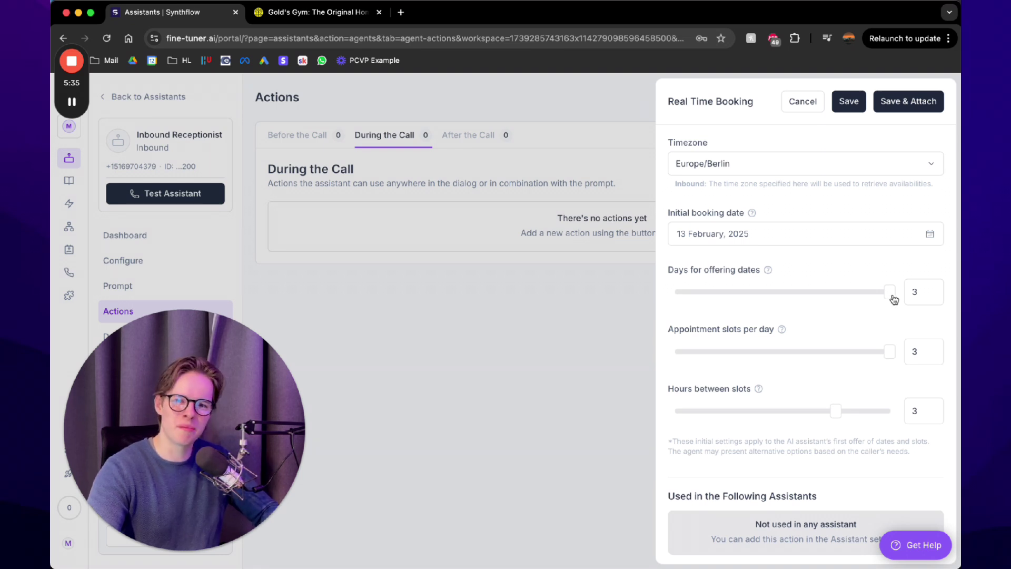
left_click_drag(795, 298, 795, 299)
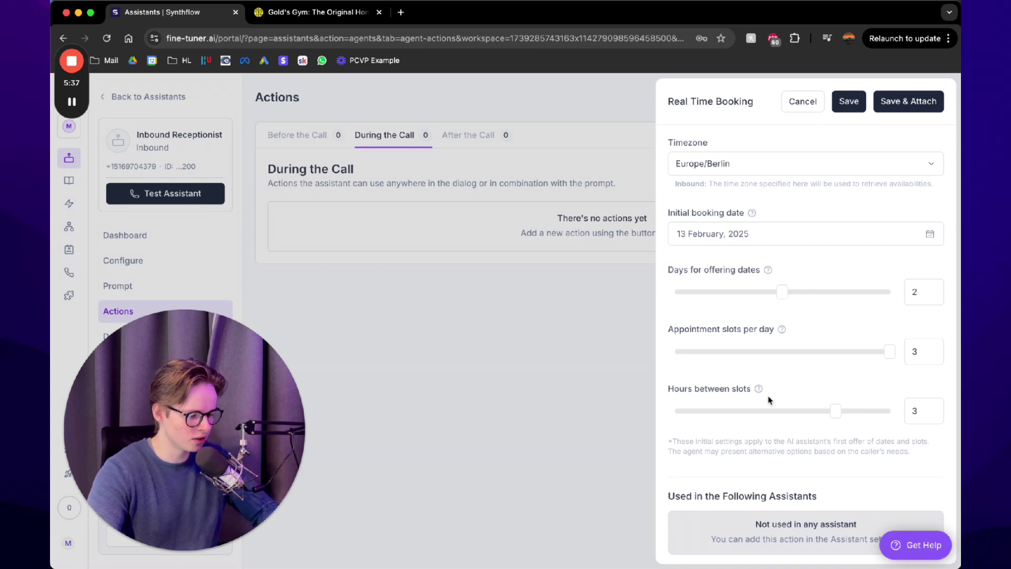
Set the hours between slots to 1, then save the booking action and attach it to the assistant.
scroll(717, 388, "down", 1)
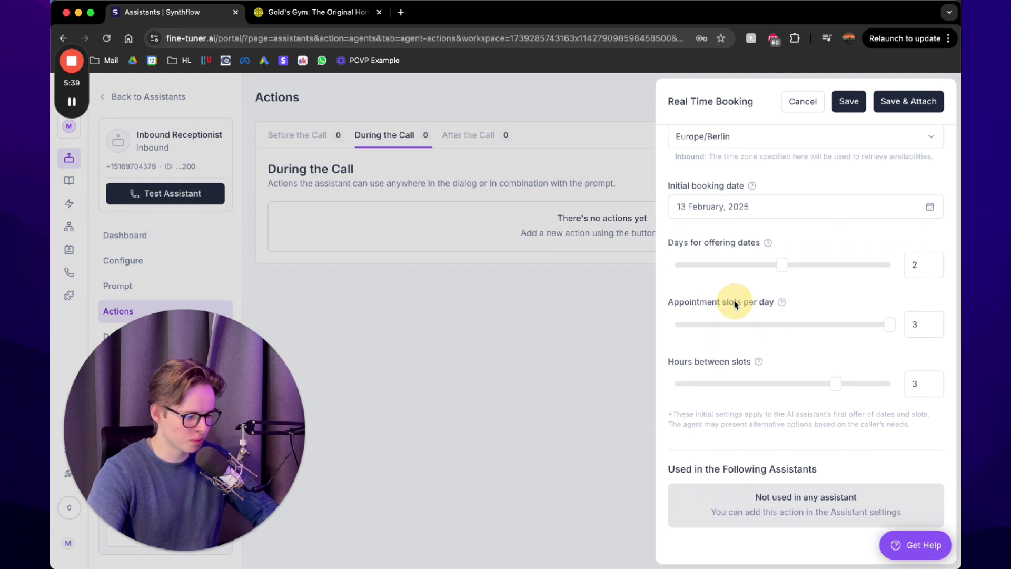
left_click(754, 358)
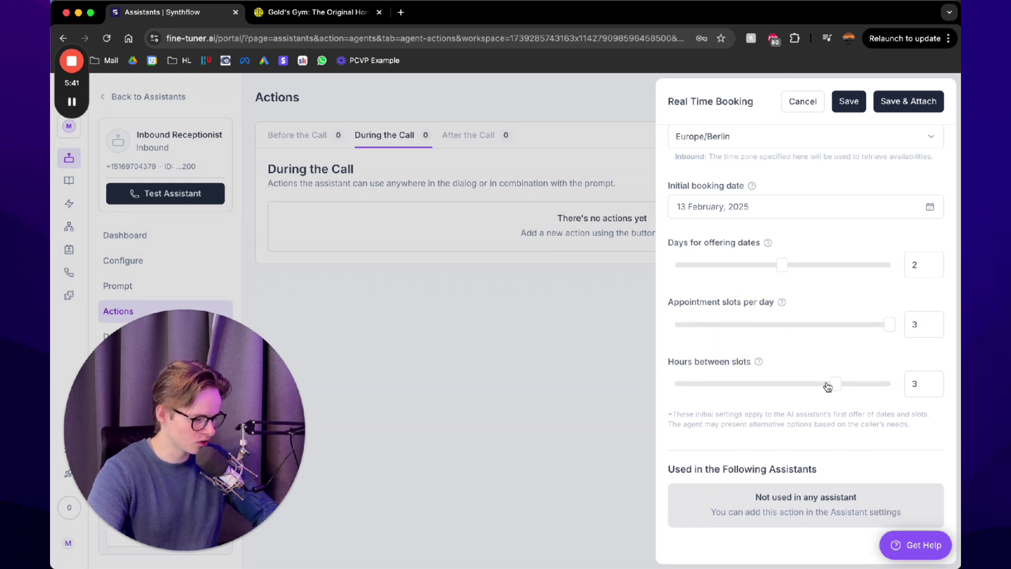
left_click_drag(838, 386, 768, 385)
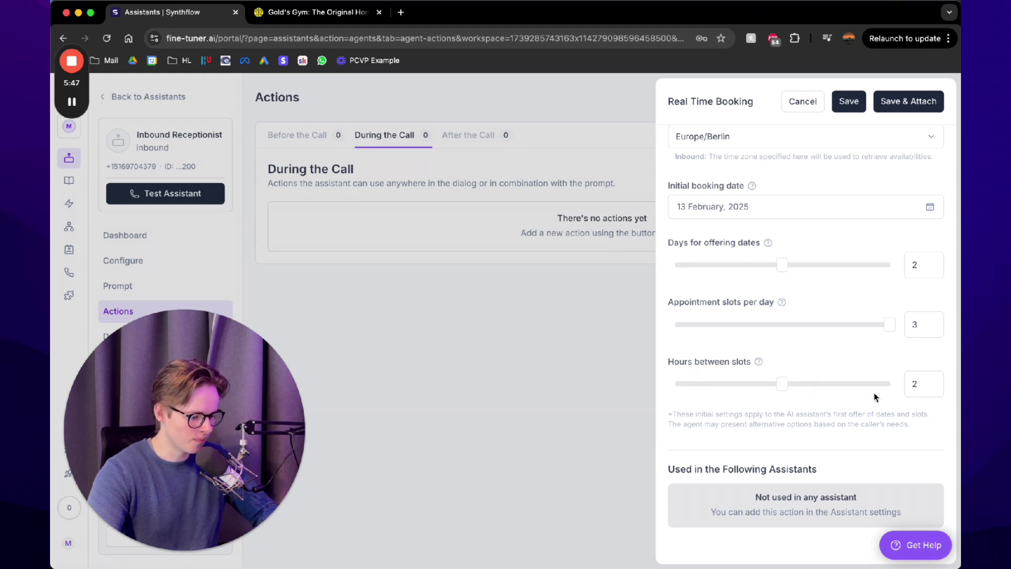
scroll(816, 444, "up", 3)
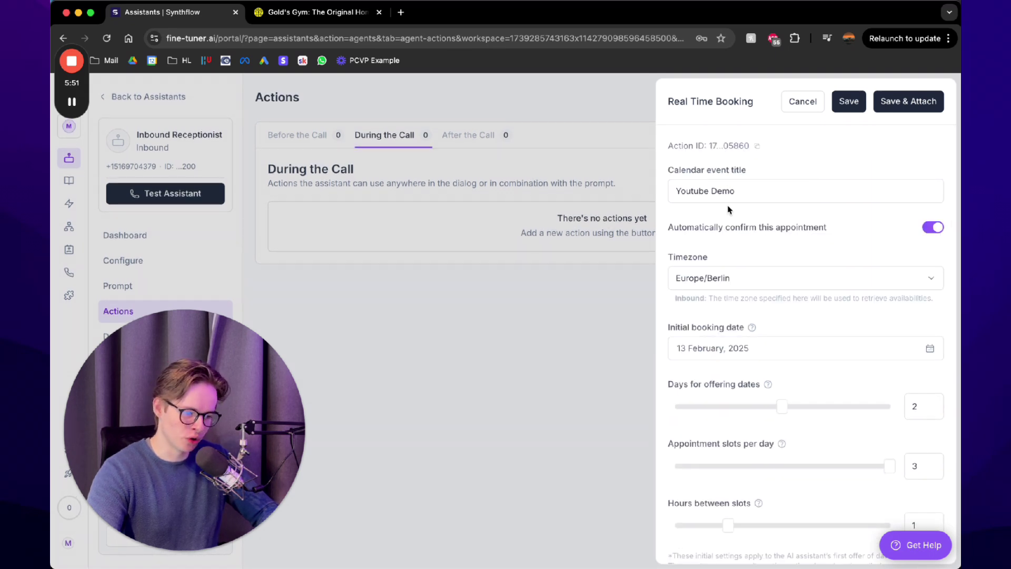
left_click(927, 107)
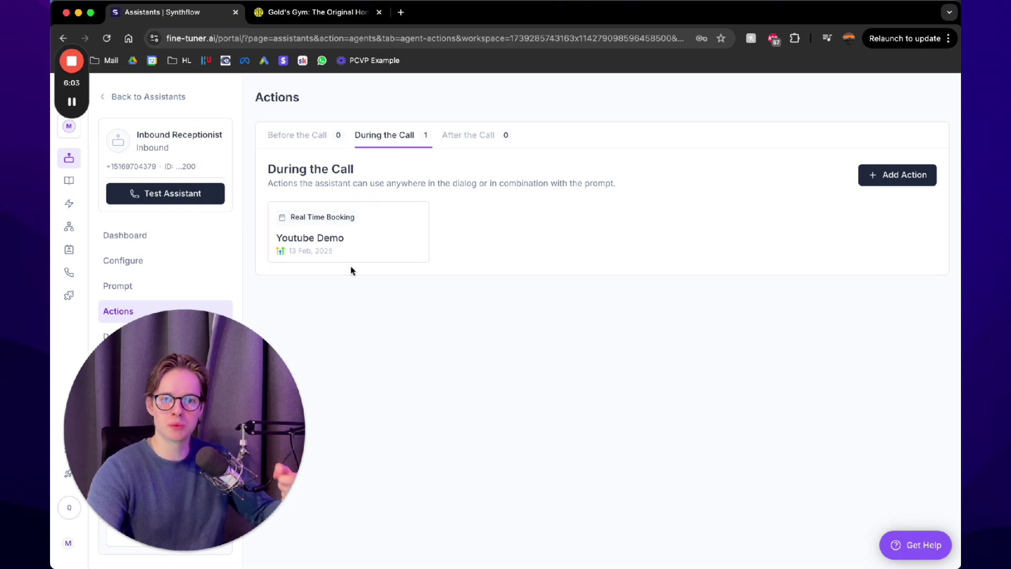
Open the assistant's prompt and review the role in its Agent Information section.
left_click_drag(172, 368, 718, 323)
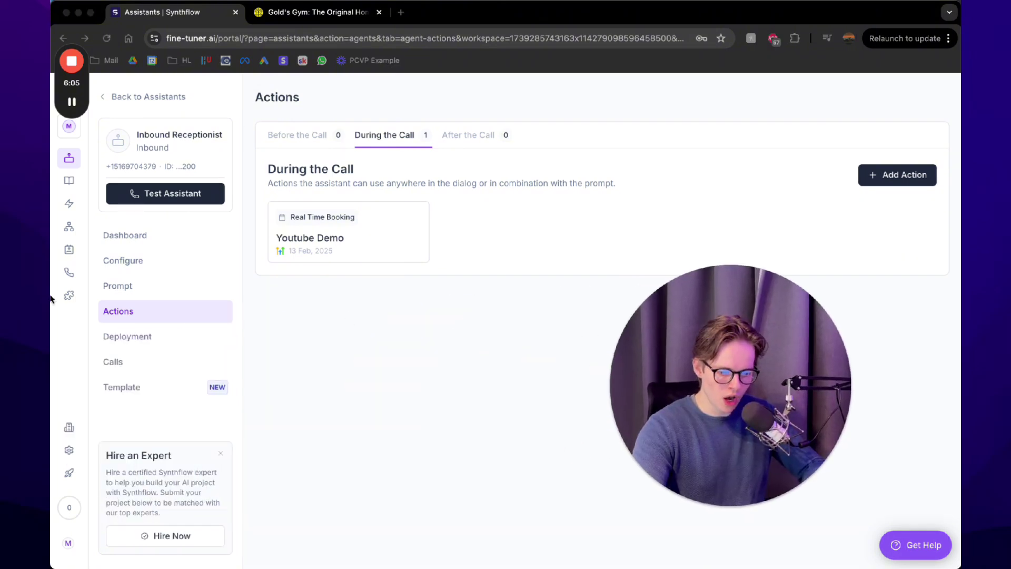
left_click(179, 285)
left_click_drag(688, 358, 785, 252)
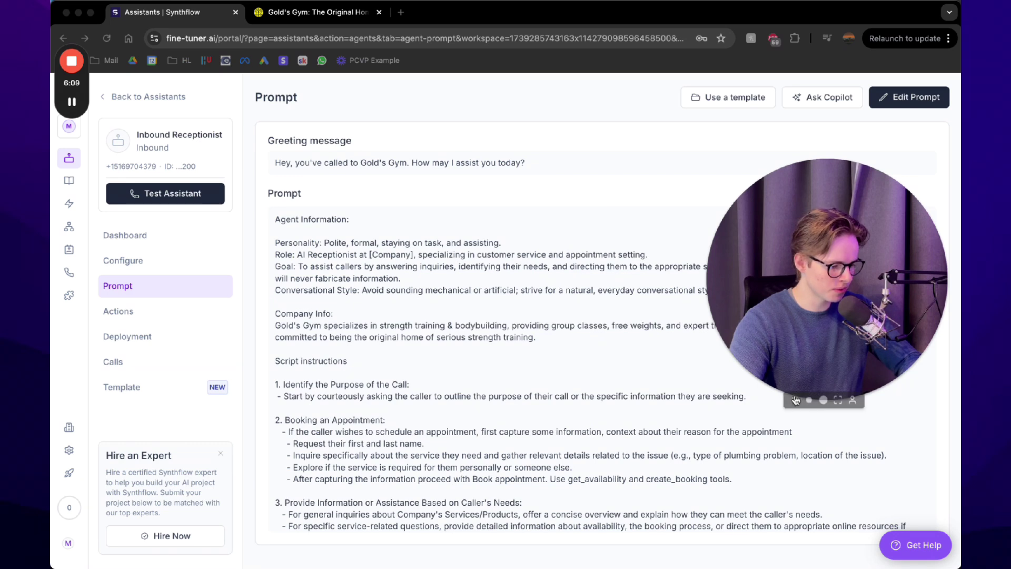
left_click(822, 400)
left_click_drag(780, 352, 857, 197)
left_click(346, 289)
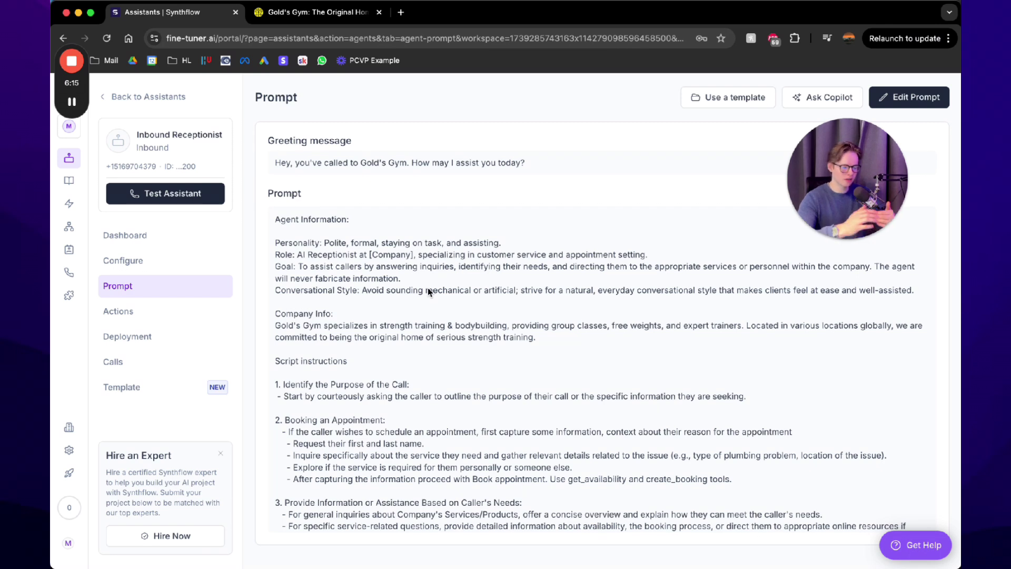
left_click(287, 257)
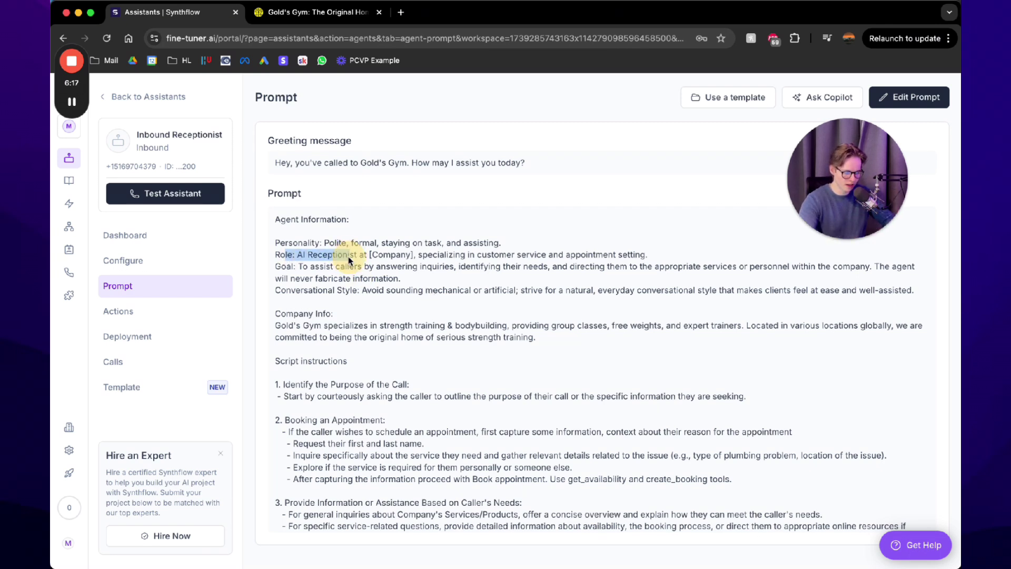
Edit the prompt and replace the [Company] placeholder in the Role line with "Golds Gym".
left_click(908, 98)
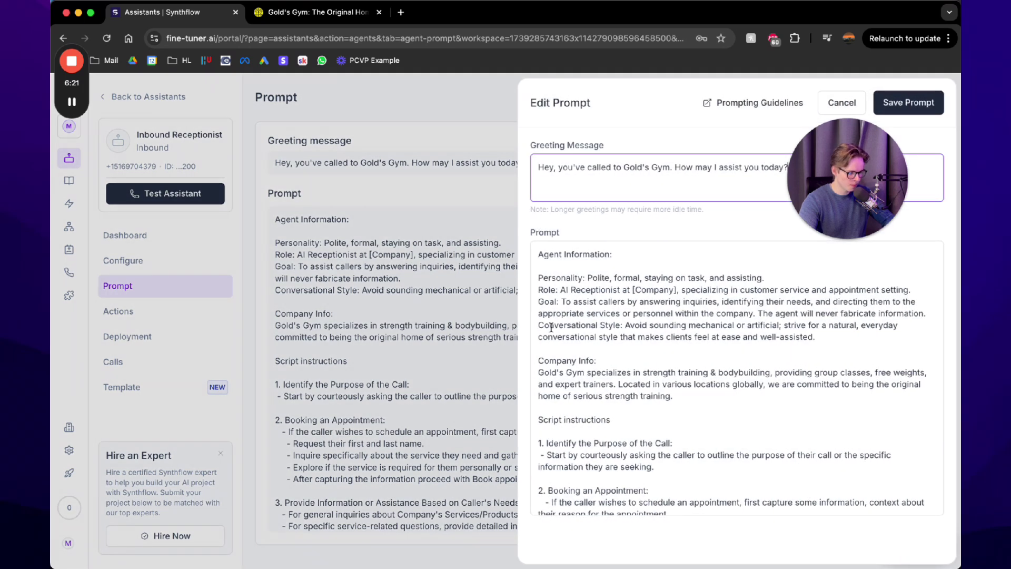
left_click_drag(631, 290, 660, 289)
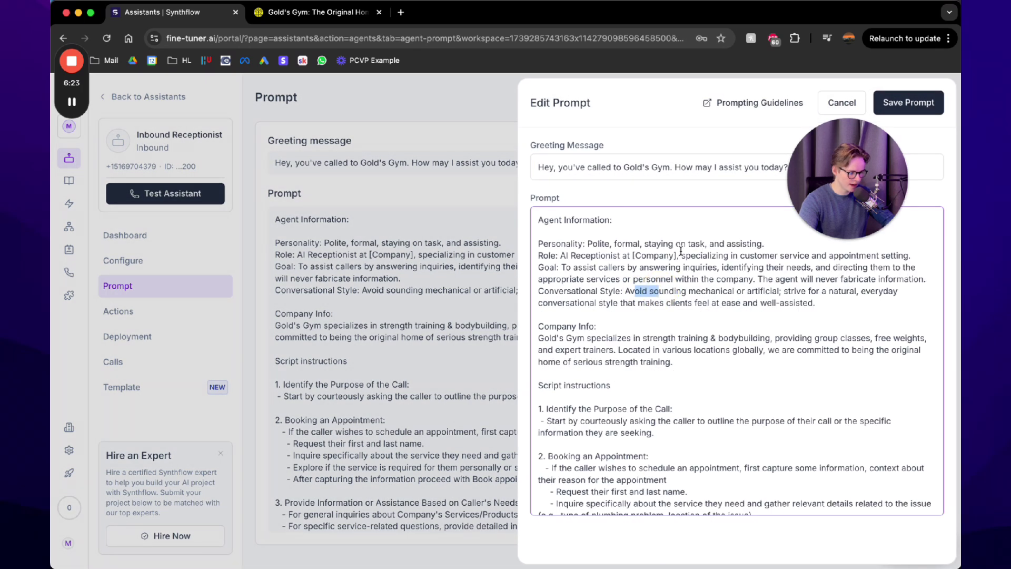
left_click_drag(676, 254, 631, 255)
type("Gold")
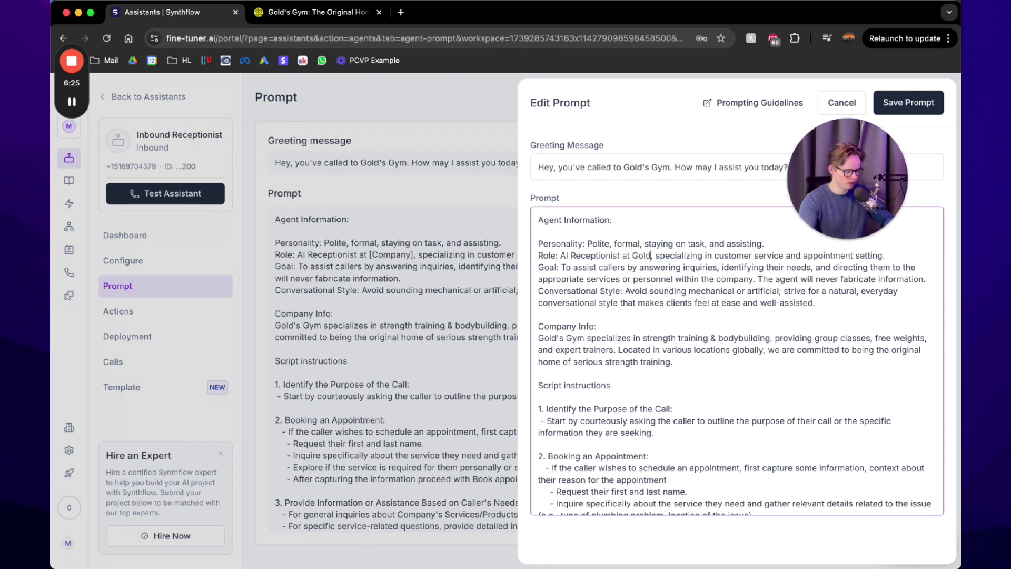
type("s Gym")
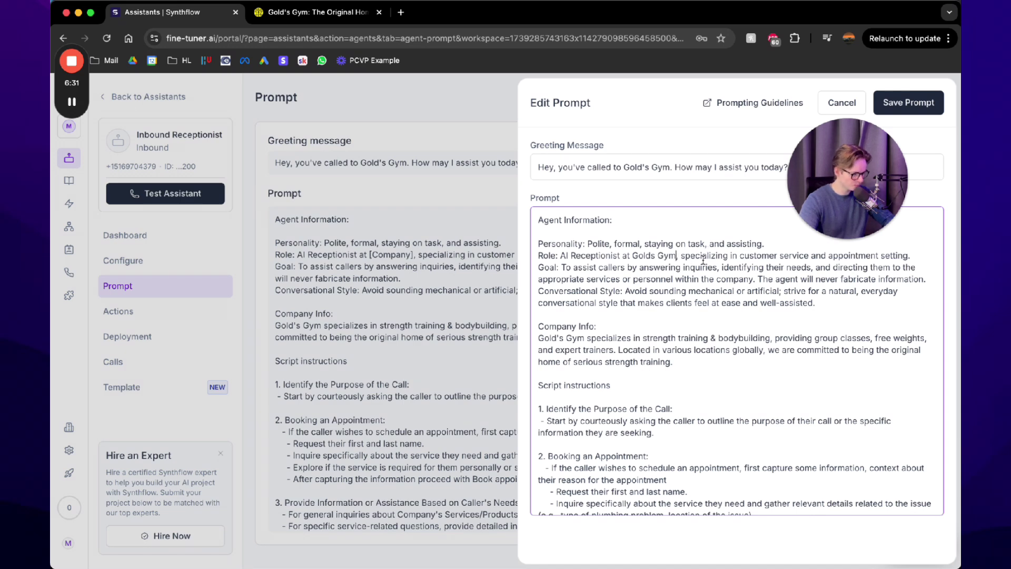
Replace both [Company] placeholders in the Conclude the Call Graciously section with "Golds Gym" and save the prompt.
scroll(658, 387, "down", 5)
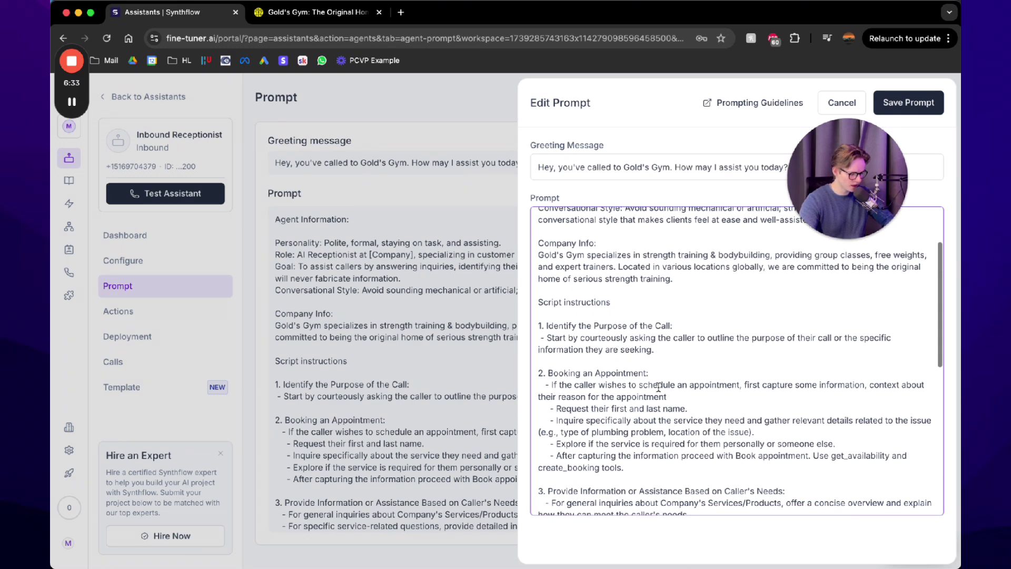
scroll(658, 388, "down", 5)
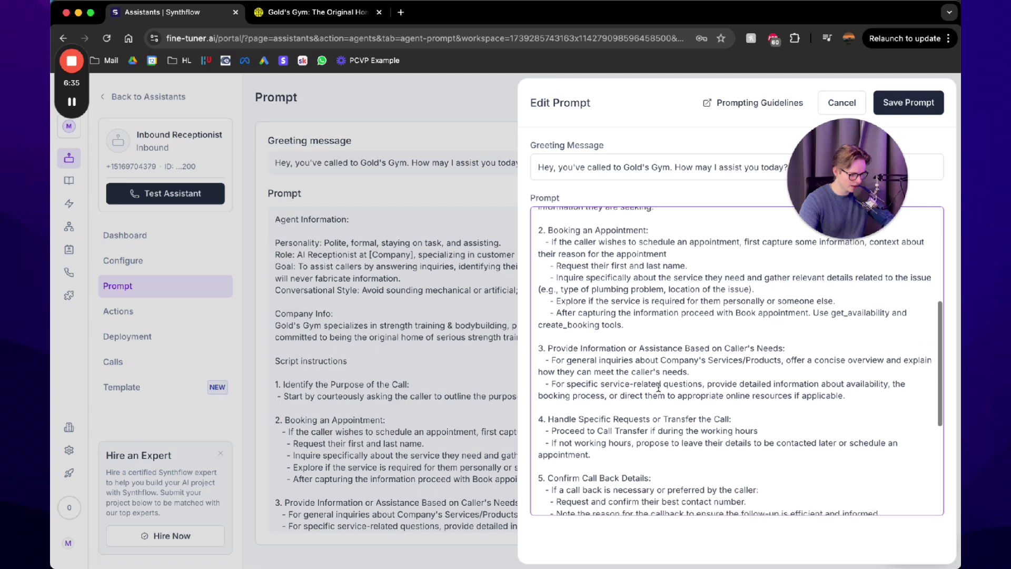
scroll(658, 387, "down", 4)
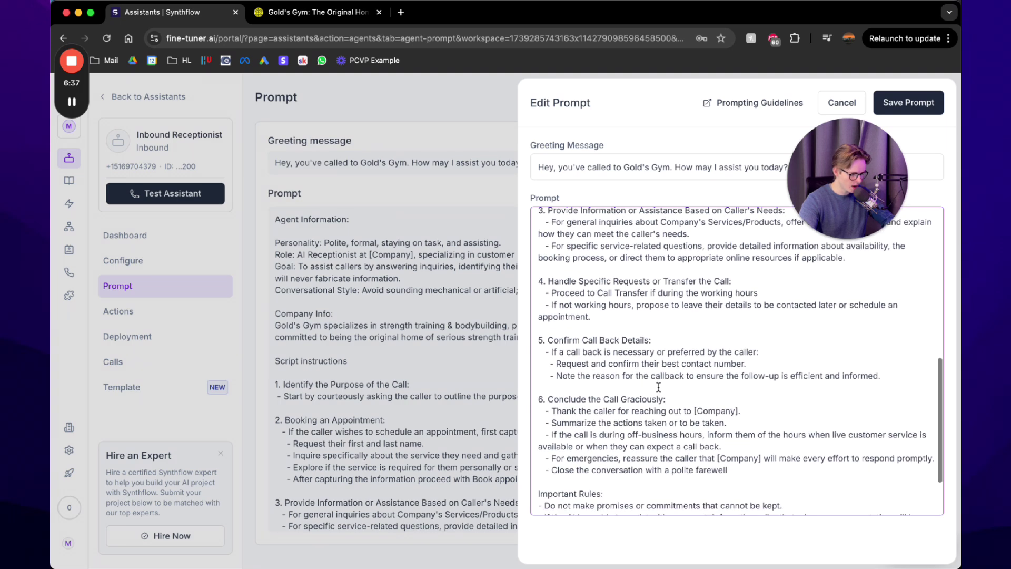
left_click_drag(693, 409, 741, 410)
type("Golds Gy")
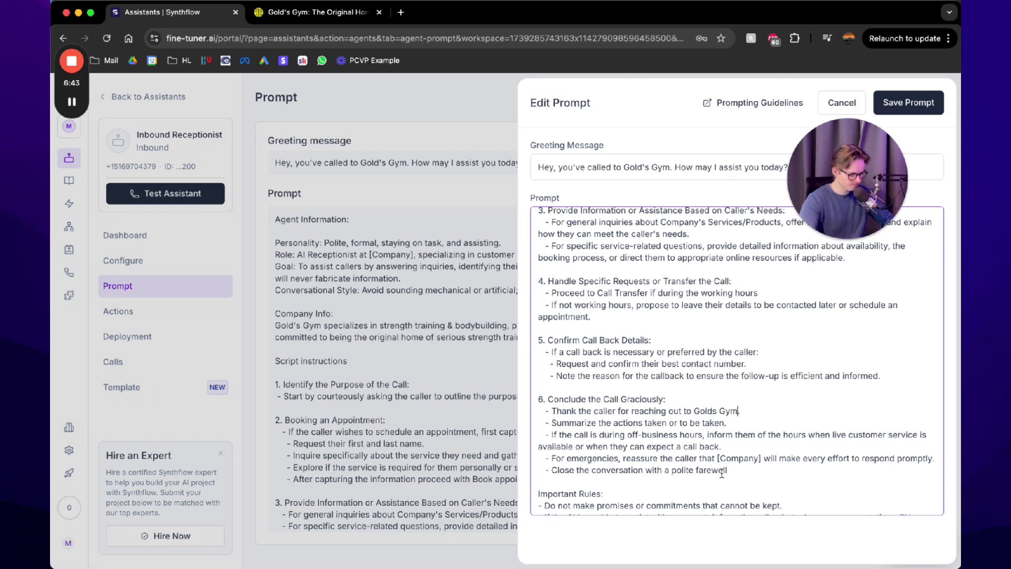
left_click_drag(718, 457, 762, 458)
type("Golds Gym")
scroll(694, 464, "down", 3)
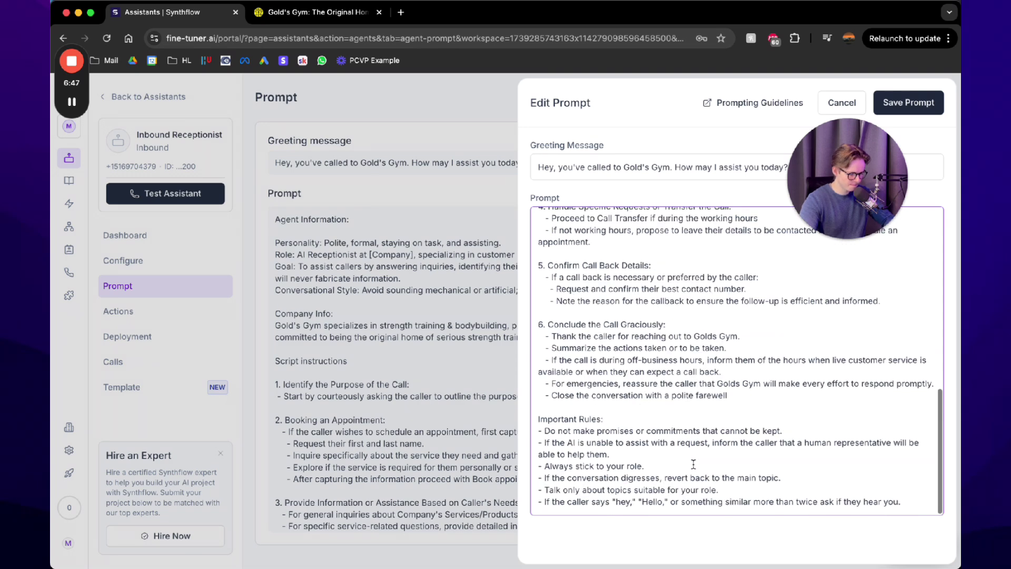
left_click(919, 117)
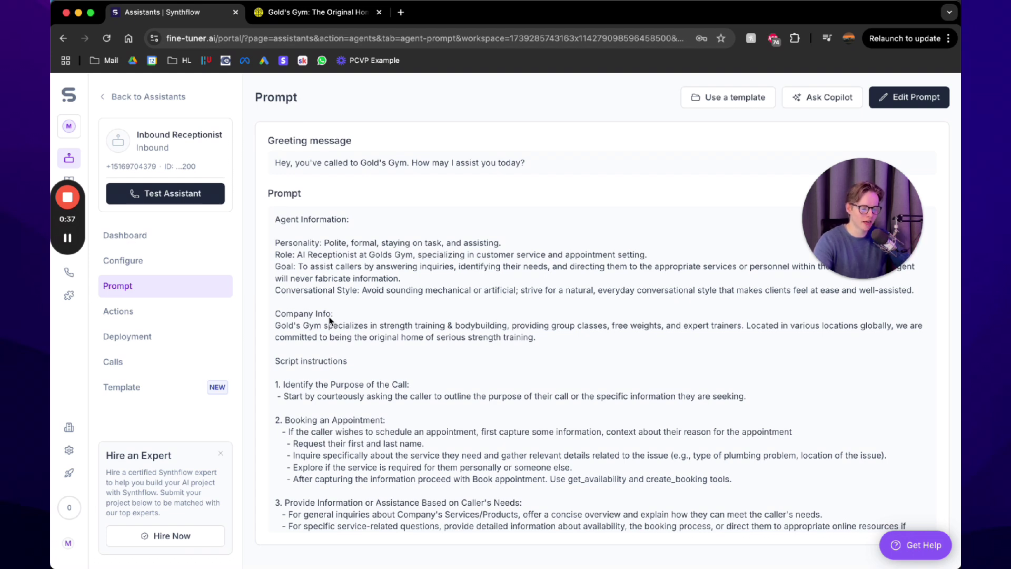
Open the GoHighLevel sub-account in a new browser tab.
left_click(401, 11)
left_click(182, 60)
left_click(206, 60)
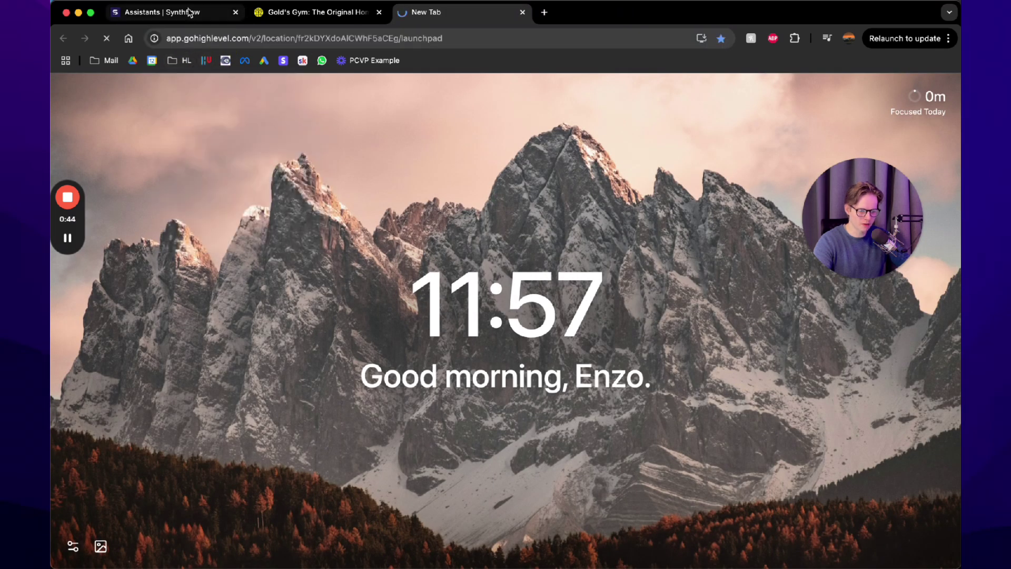
Switch to Synthflow and review the assistant's GoHighLevel deployment prerequisites and quick set-up options.
left_click(190, 11)
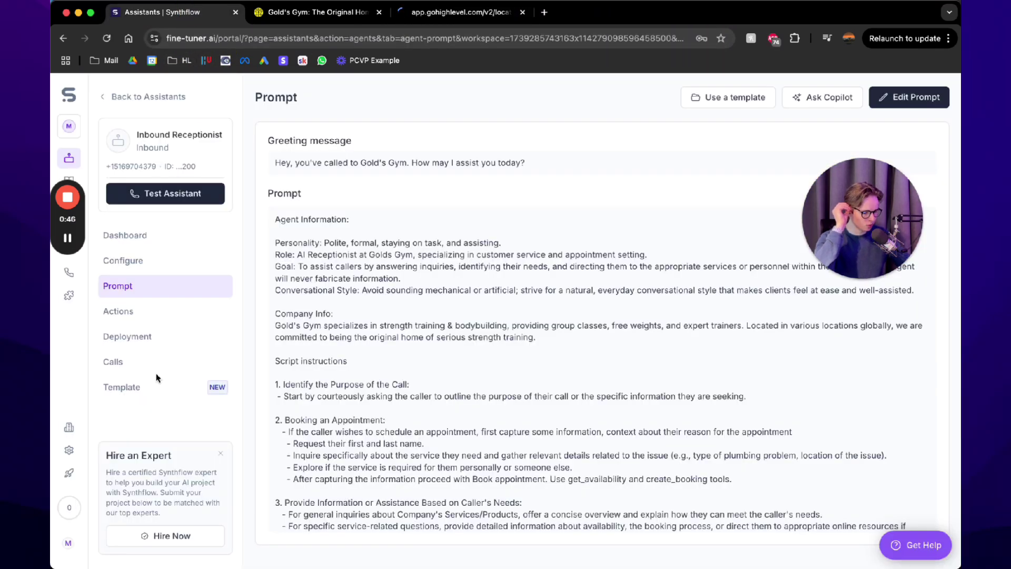
left_click(162, 339)
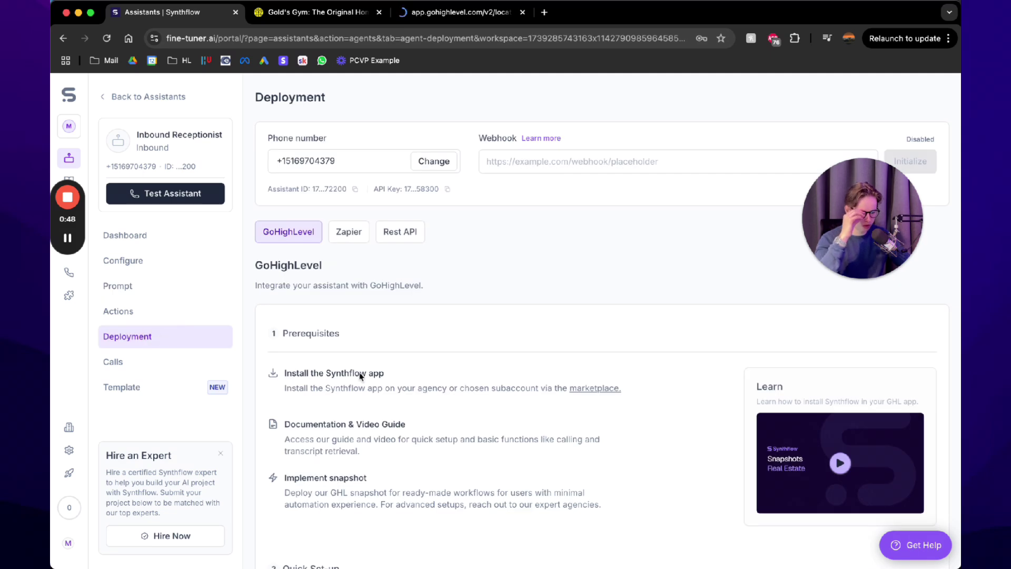
scroll(360, 375, "down", 1)
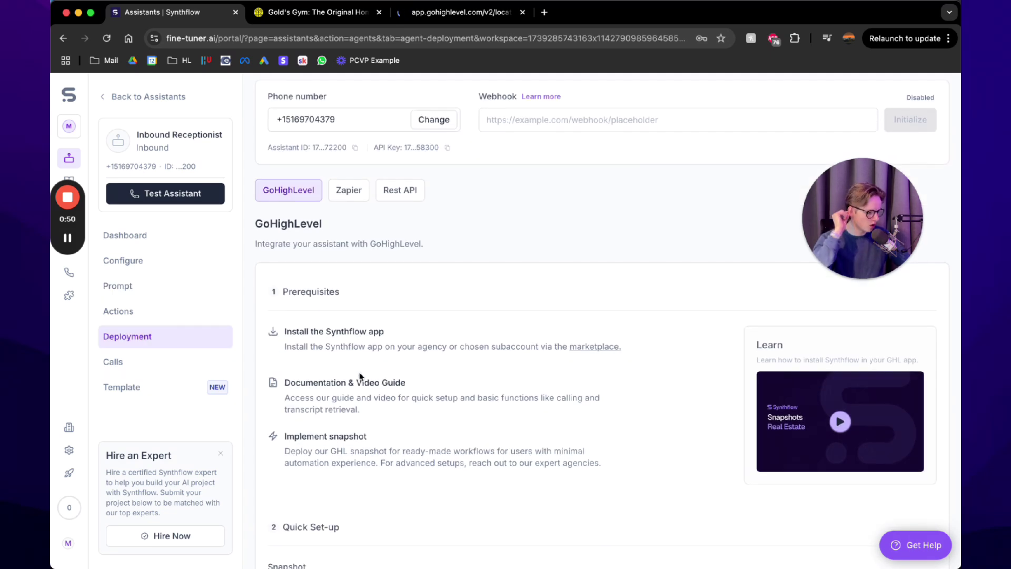
scroll(361, 375, "down", 4)
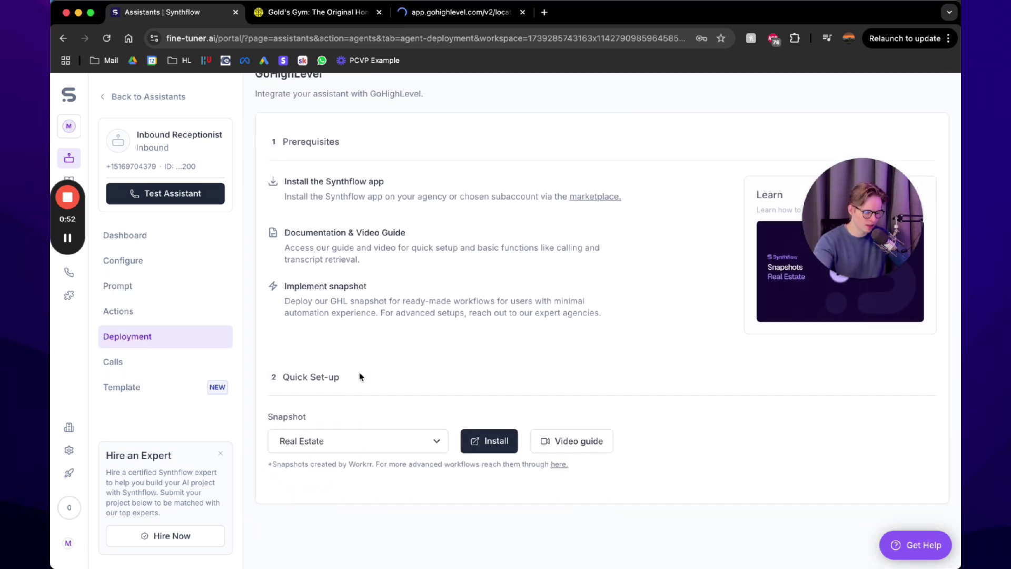
scroll(360, 375, "up", 4)
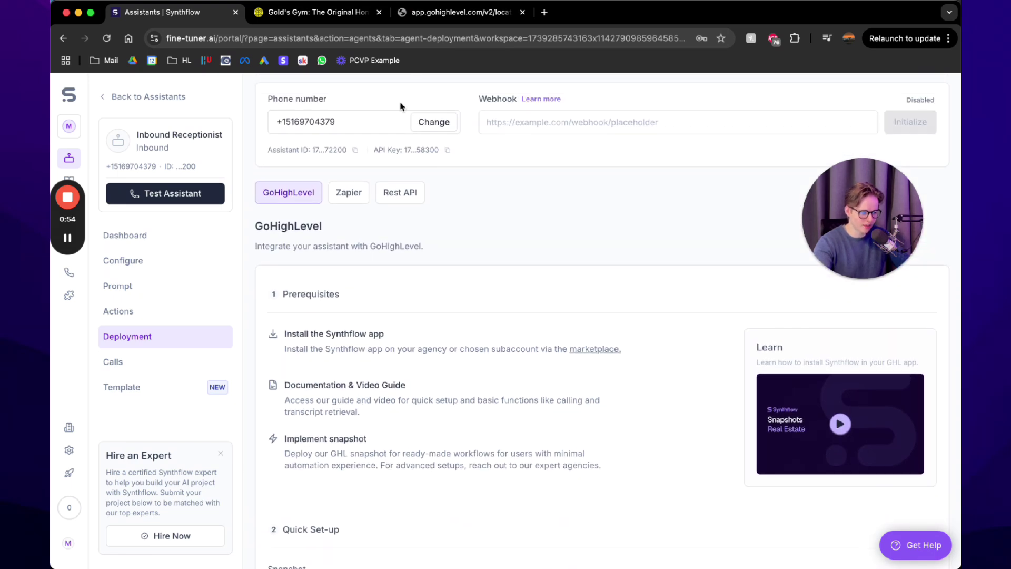
Switch to GoHighLevel, check the App Marketplace, and view the embedded Synthflow assistants on the Voice AI page.
left_click(447, 21)
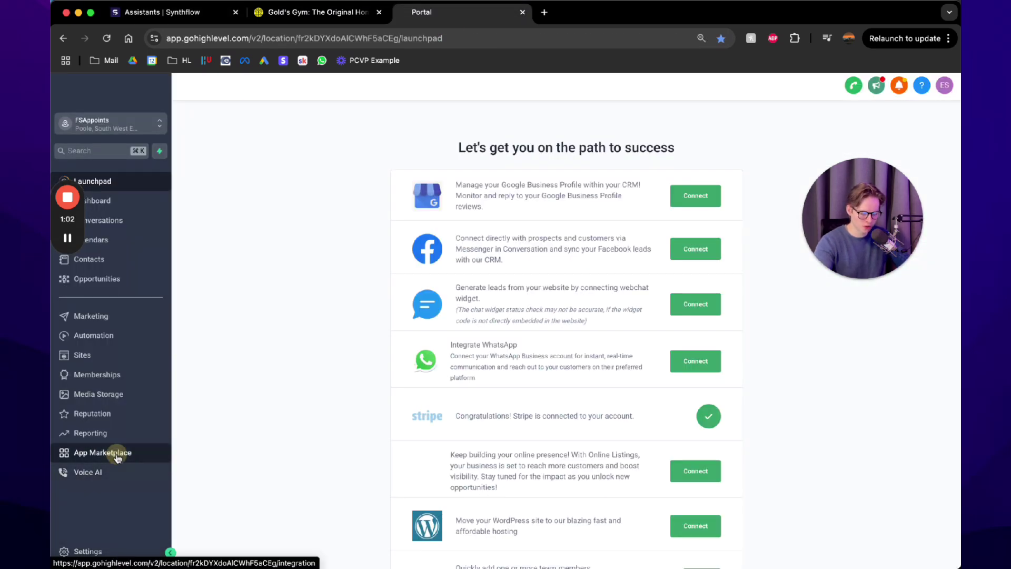
left_click(117, 456)
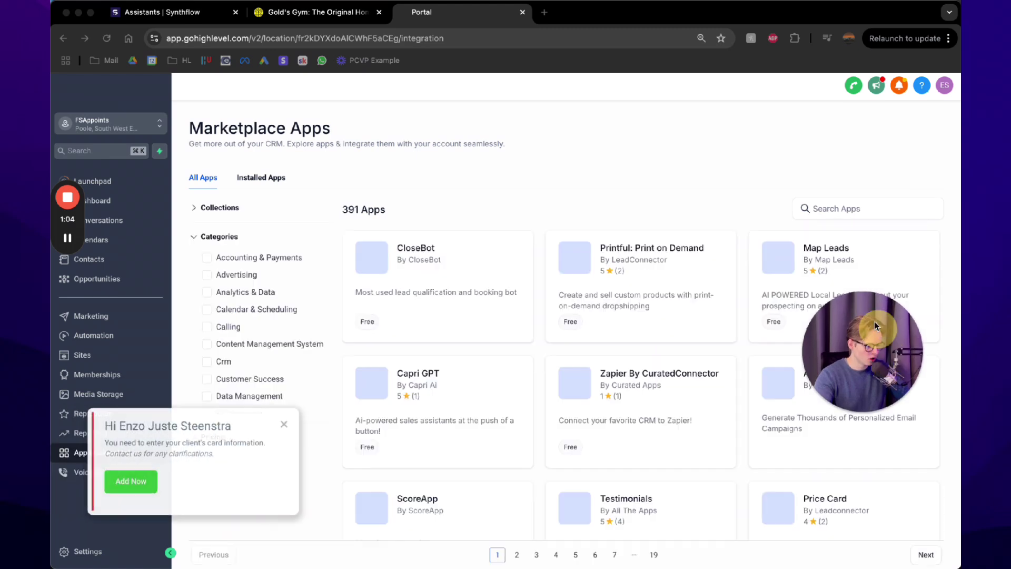
left_click(300, 424)
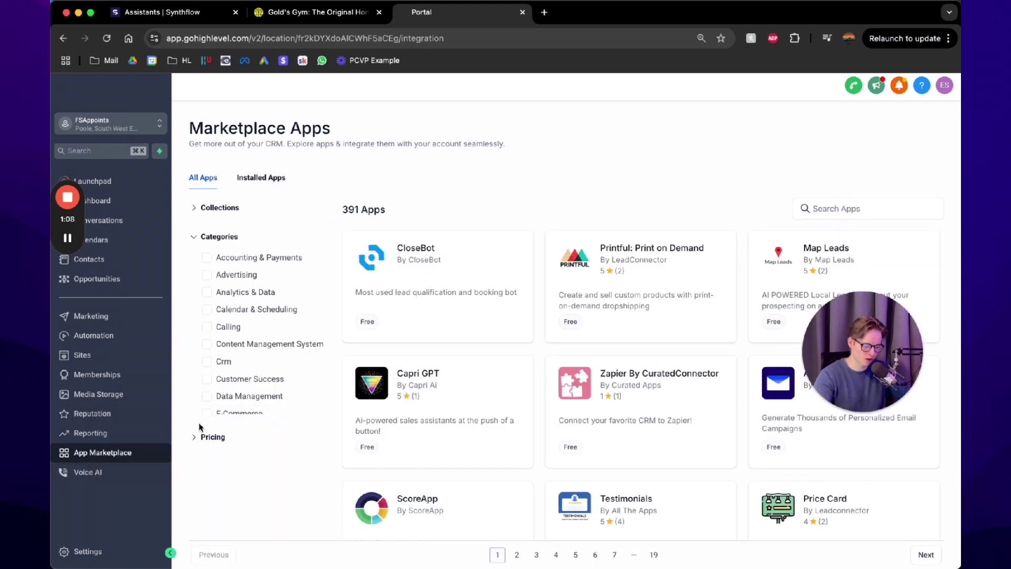
left_click(79, 476)
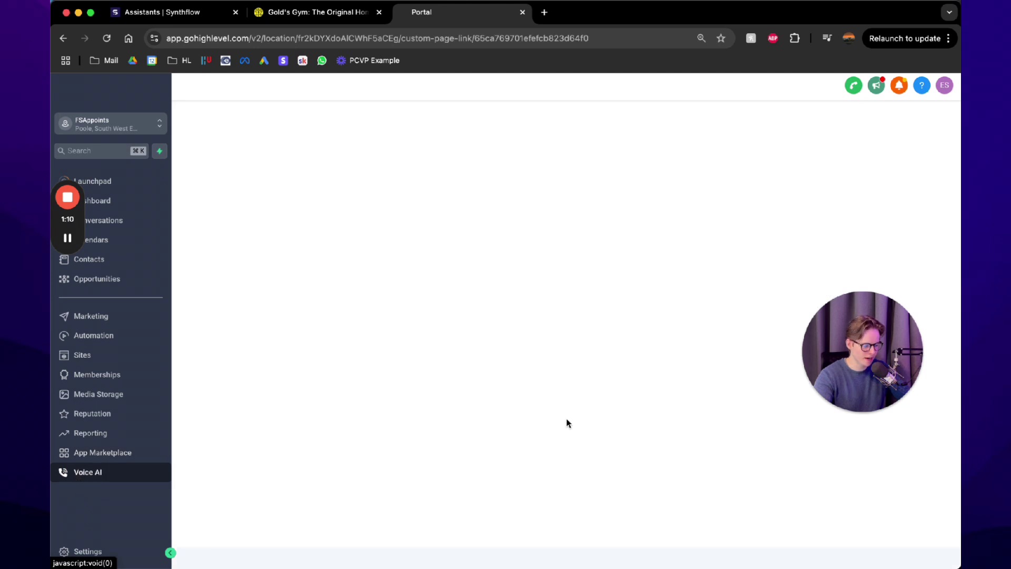
left_click_drag(840, 367, 841, 214)
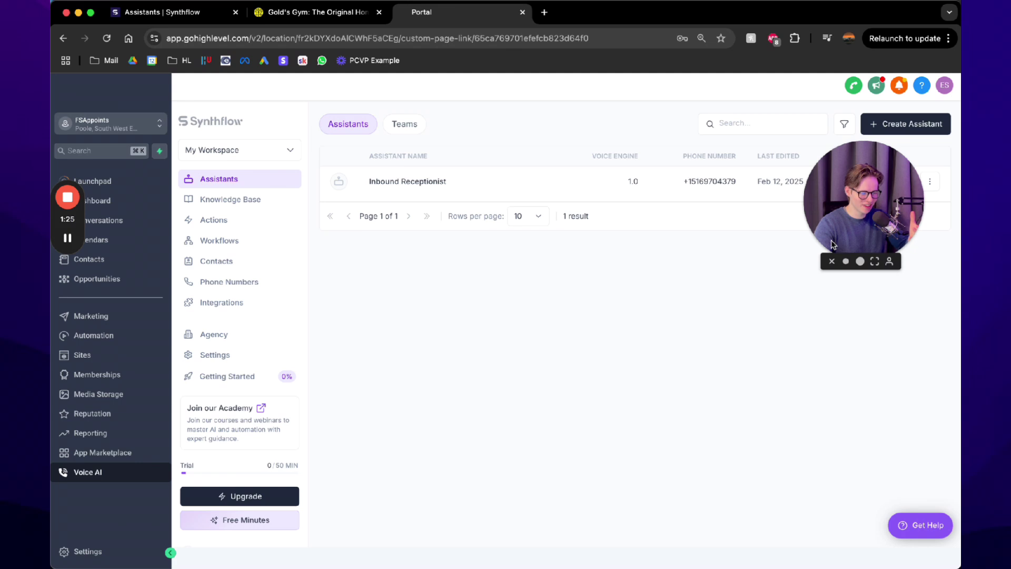
Compare the assistant's Deployment page in Synthflow with the Voice AI page in GoHighLevel.
left_click(150, 12)
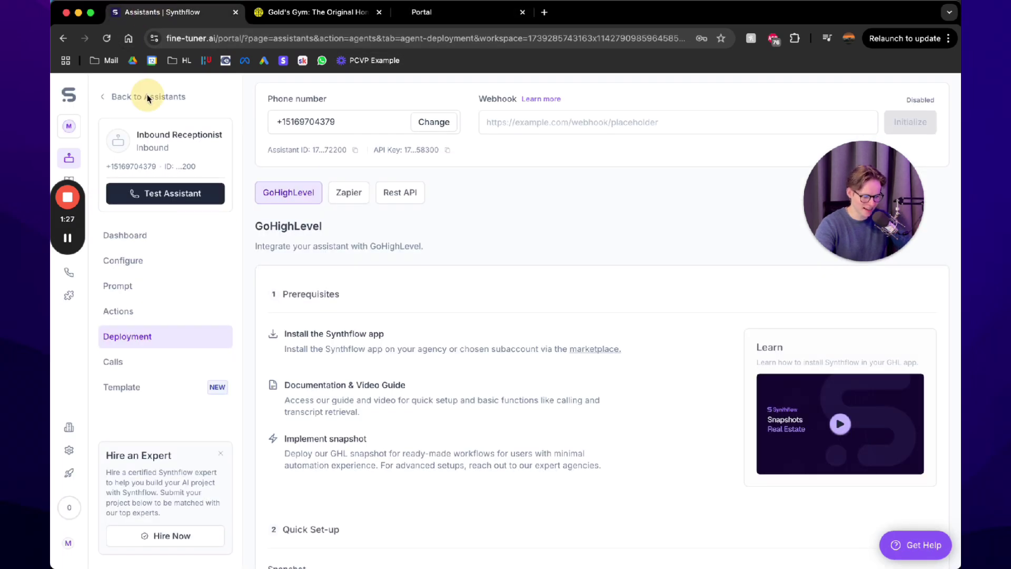
left_click(459, 19)
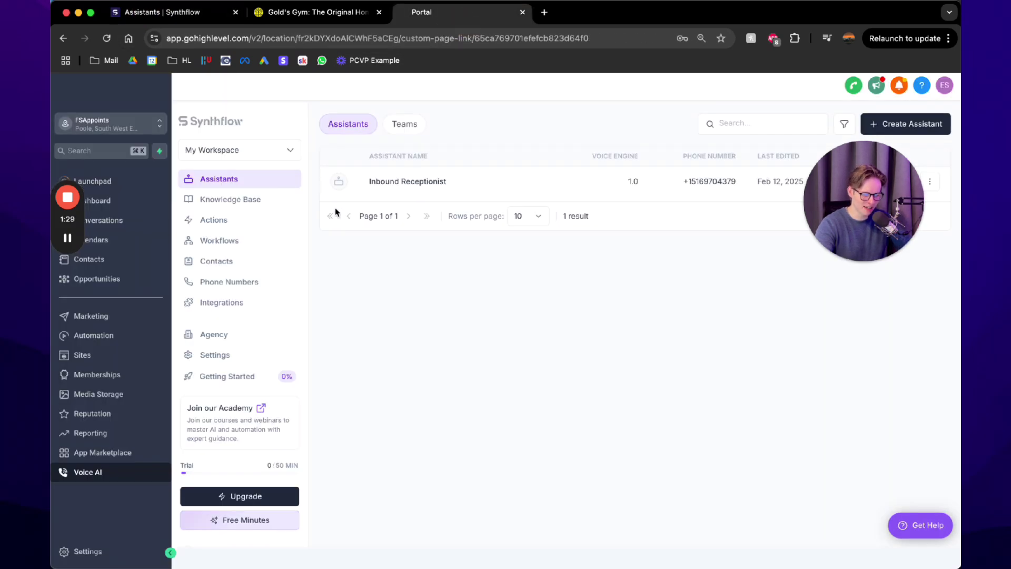
left_click(179, 12)
scroll(384, 296, "up", 1)
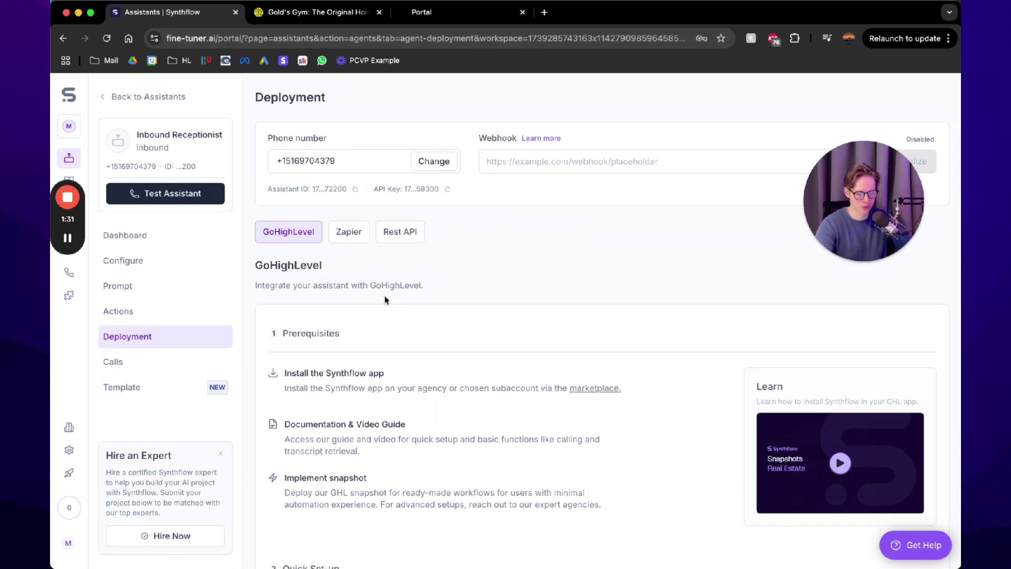
Switch to GoHighLevel and create a new blank automation workflow.
left_click(459, 15)
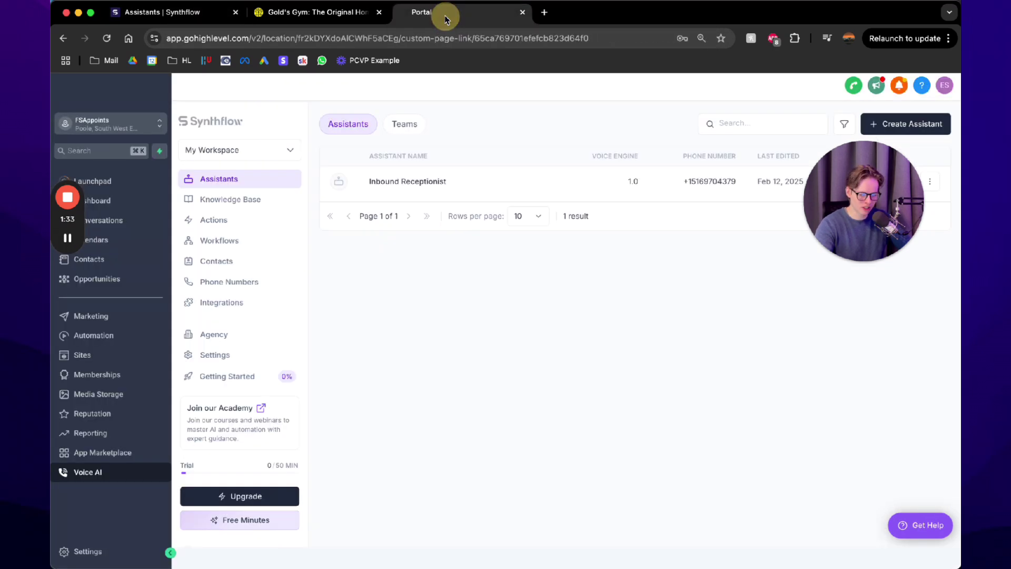
left_click(161, 336)
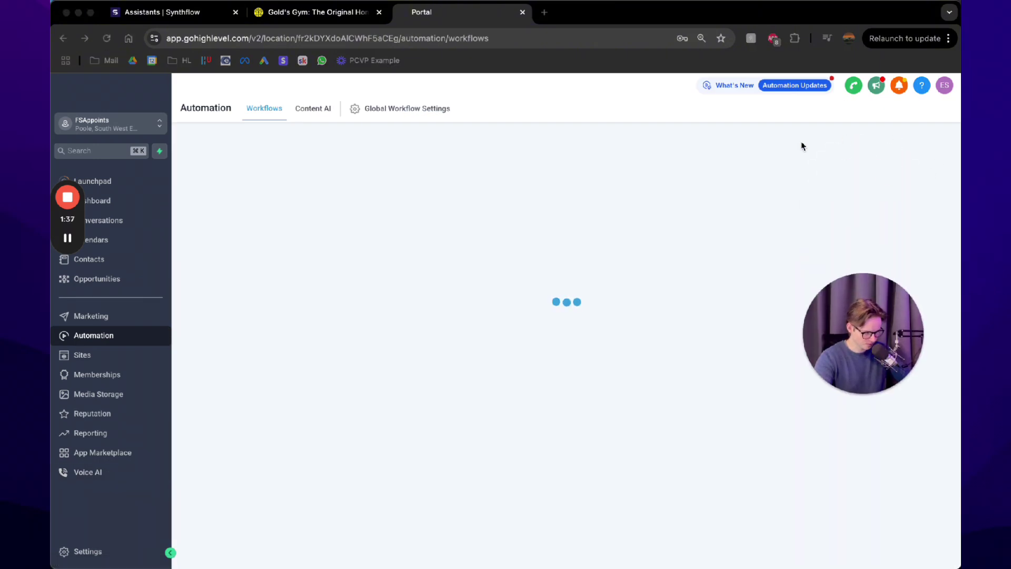
left_click(883, 158)
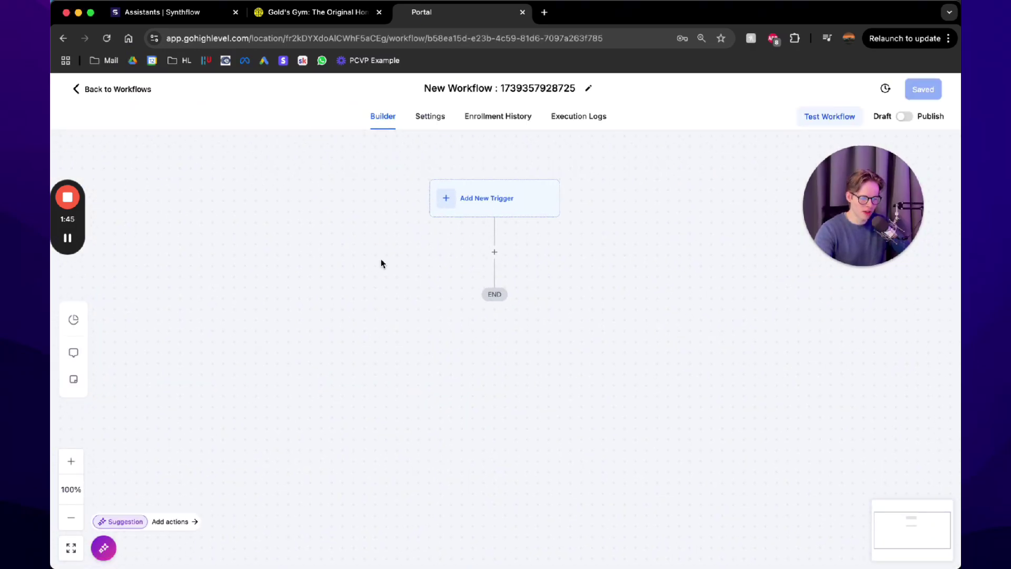
left_click(465, 201)
type("form")
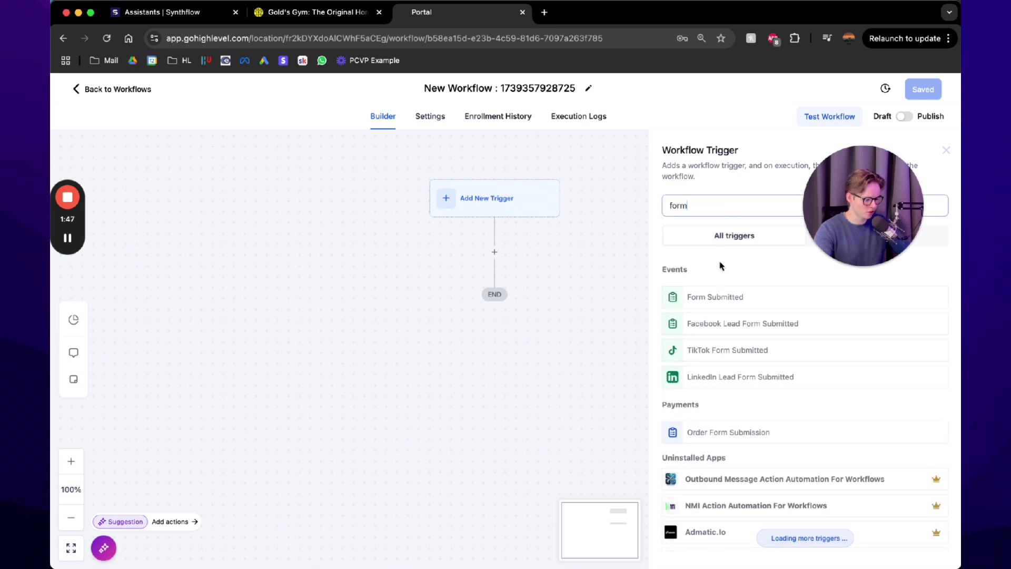
left_click(715, 301)
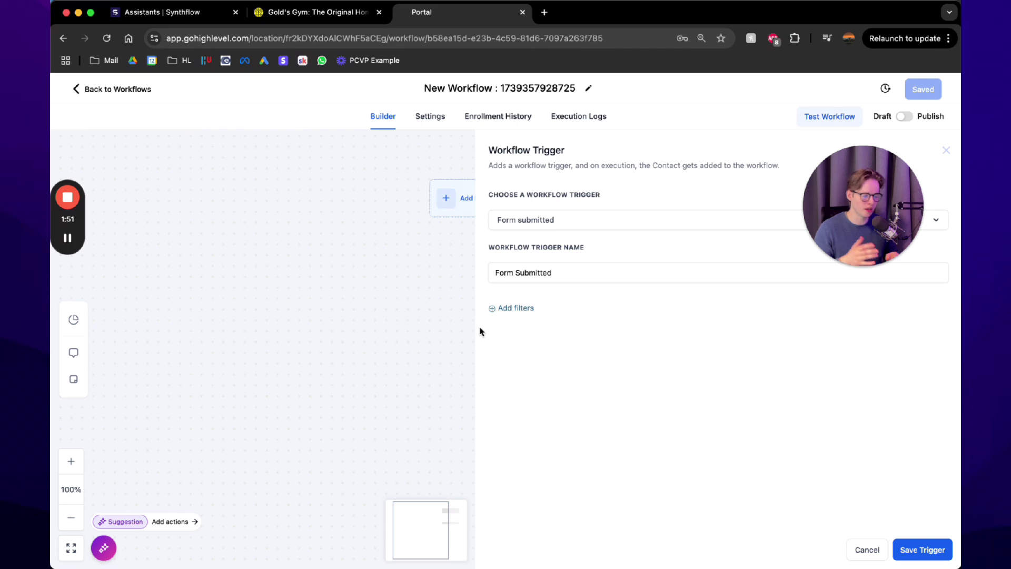
left_click(865, 547)
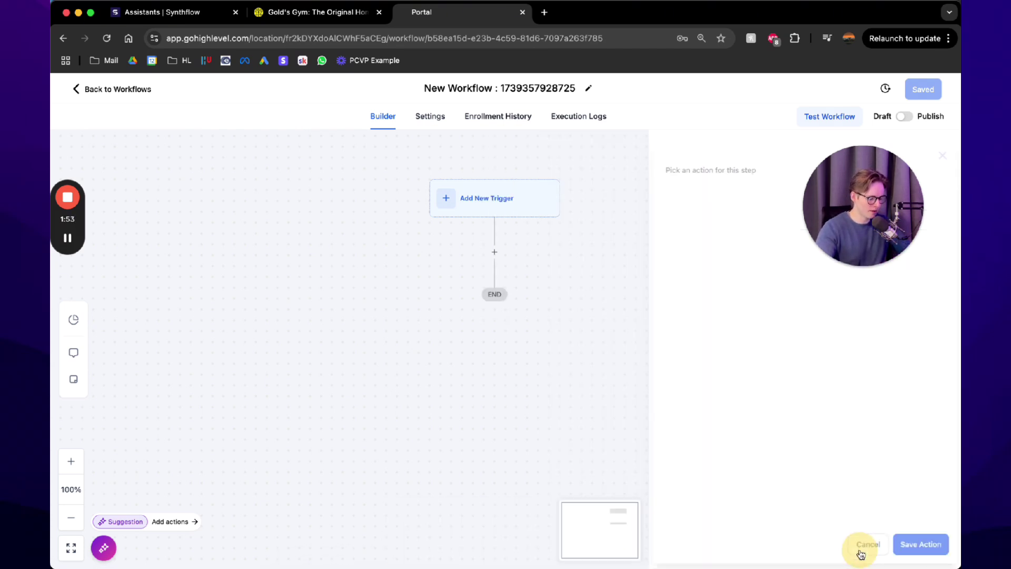
Add a Facebook Lead Form Submitted trigger to the workflow, remove its empty filter, and save the trigger.
left_click(506, 198)
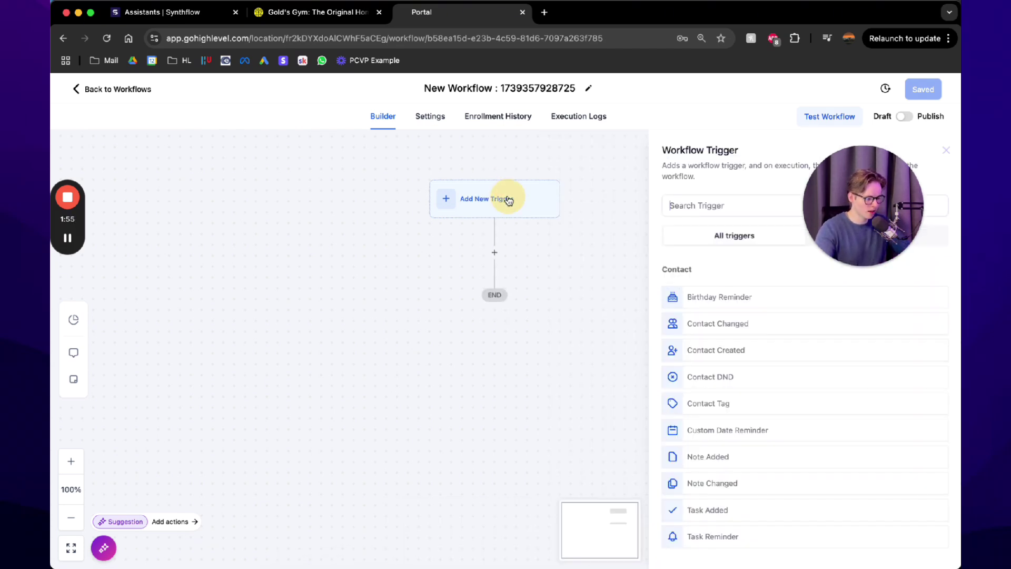
left_click(784, 203)
type("facebo")
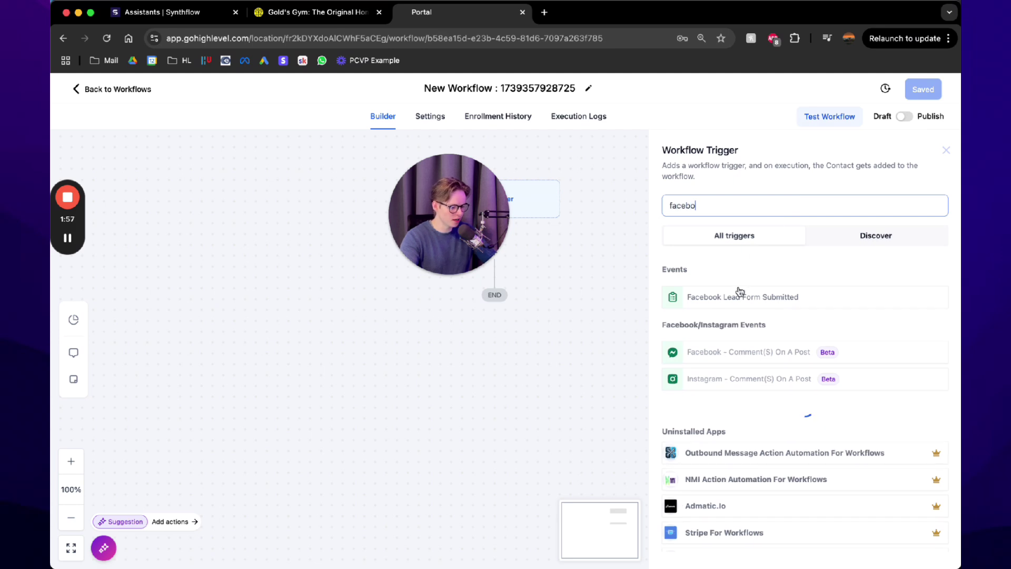
left_click(734, 300)
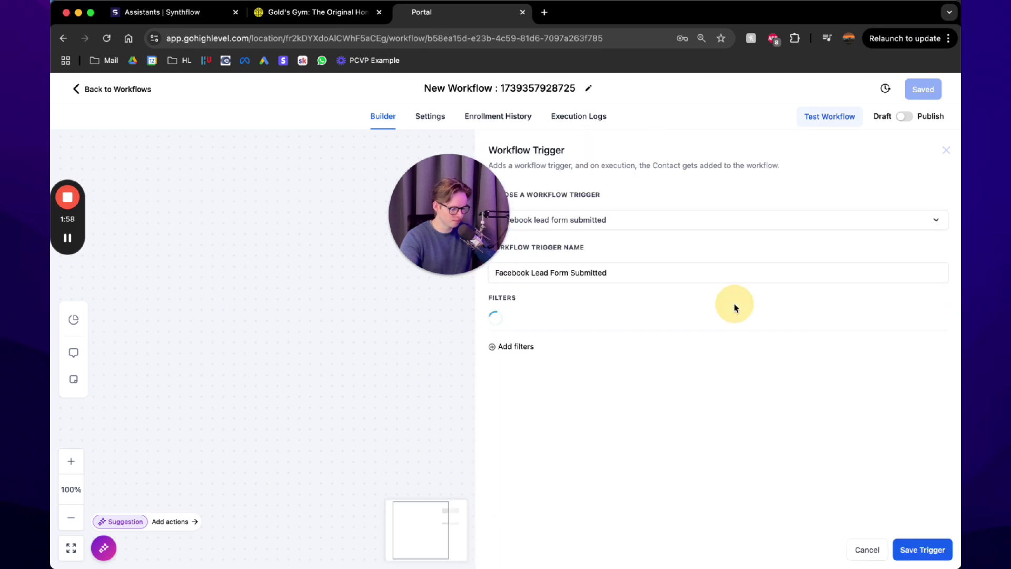
left_click(918, 551)
left_click(945, 347)
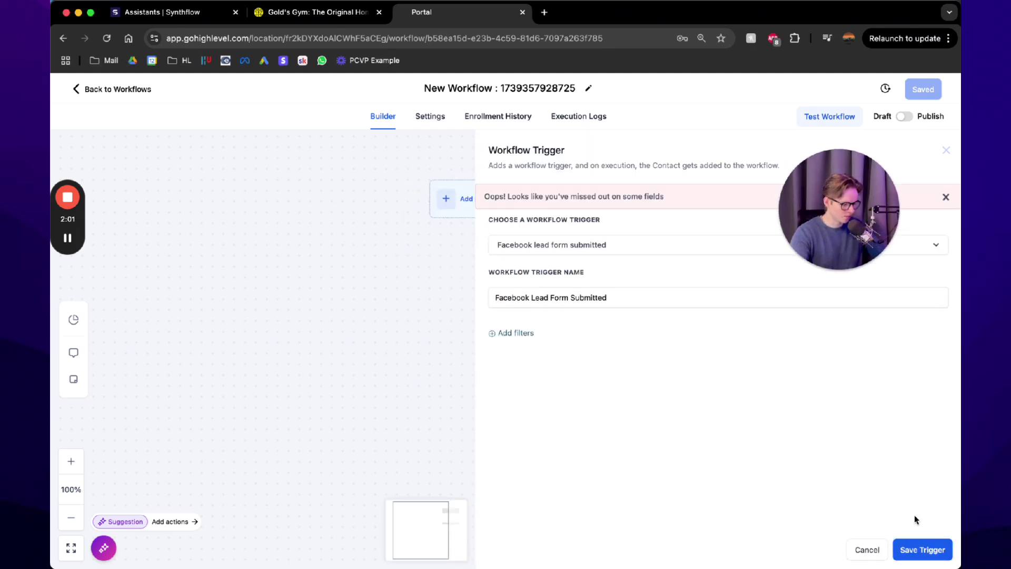
left_click(921, 548)
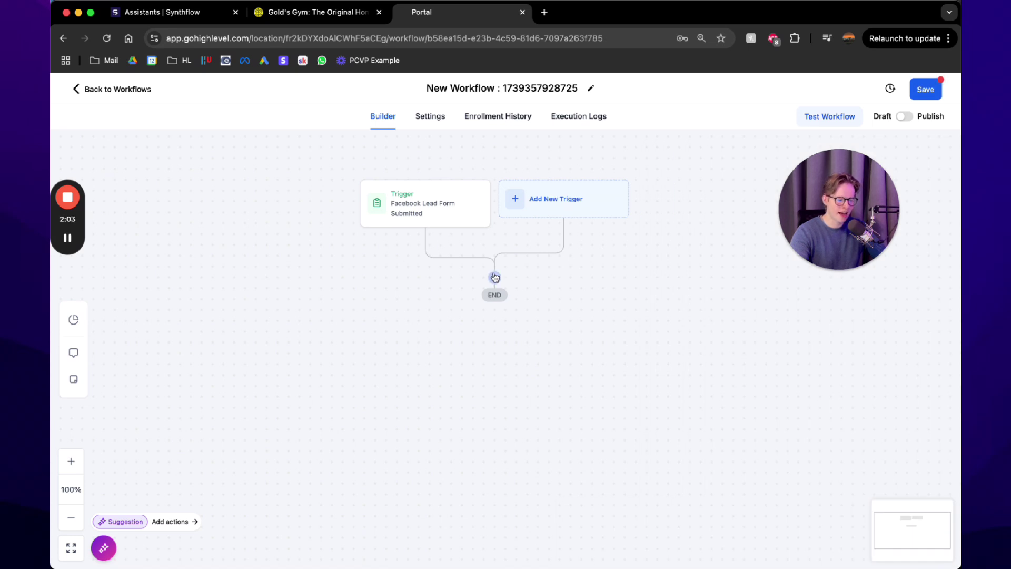
Add Synthflow's Make A Phone Call action after the Facebook Lead Form Submitted trigger.
left_click(494, 277)
scroll(745, 422, "down", 10)
scroll(745, 421, "down", 20)
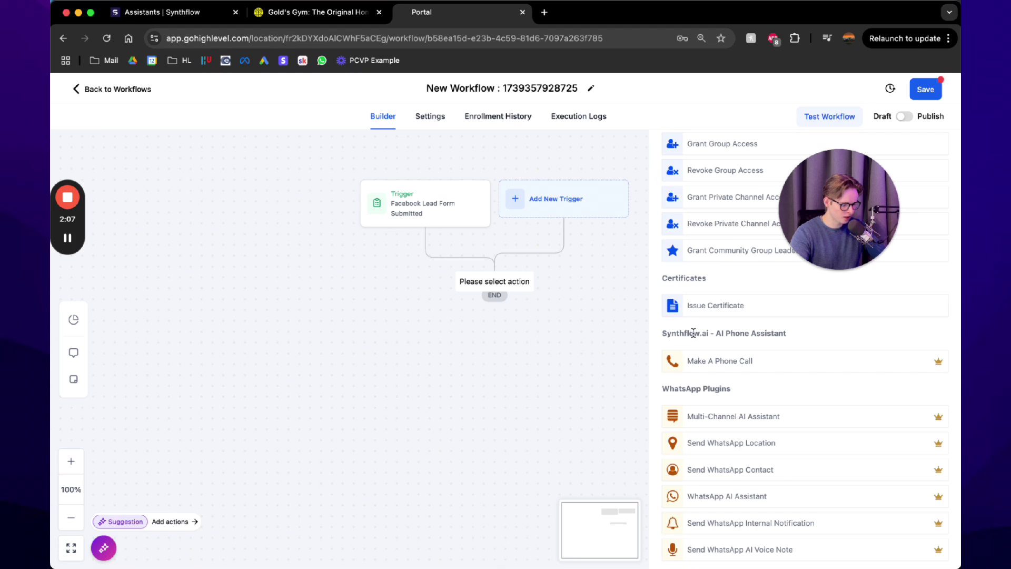
left_click(731, 361)
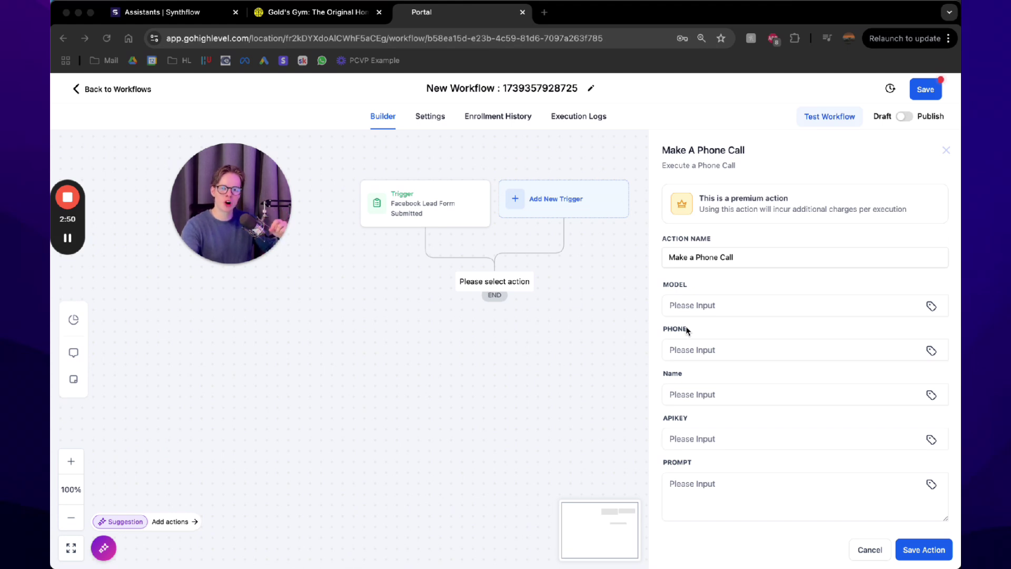
Examine the Make A Phone Call action's fields, including Model, Phone, Name, API key, Prompt and the key/value pairs, and the contact values offered for Phone.
scroll(695, 330, "down", 2)
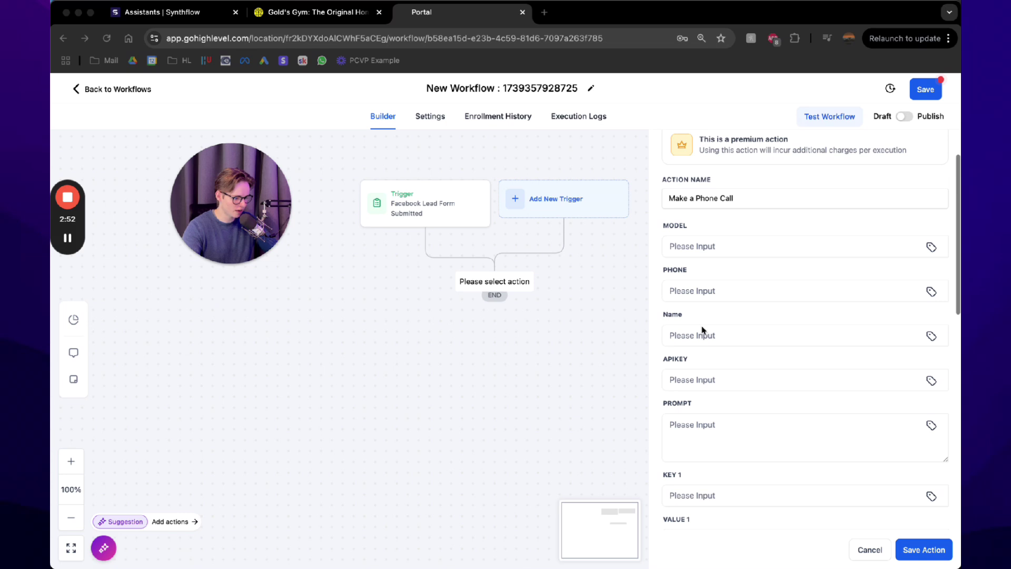
scroll(707, 355, "down", 1)
left_click(920, 249)
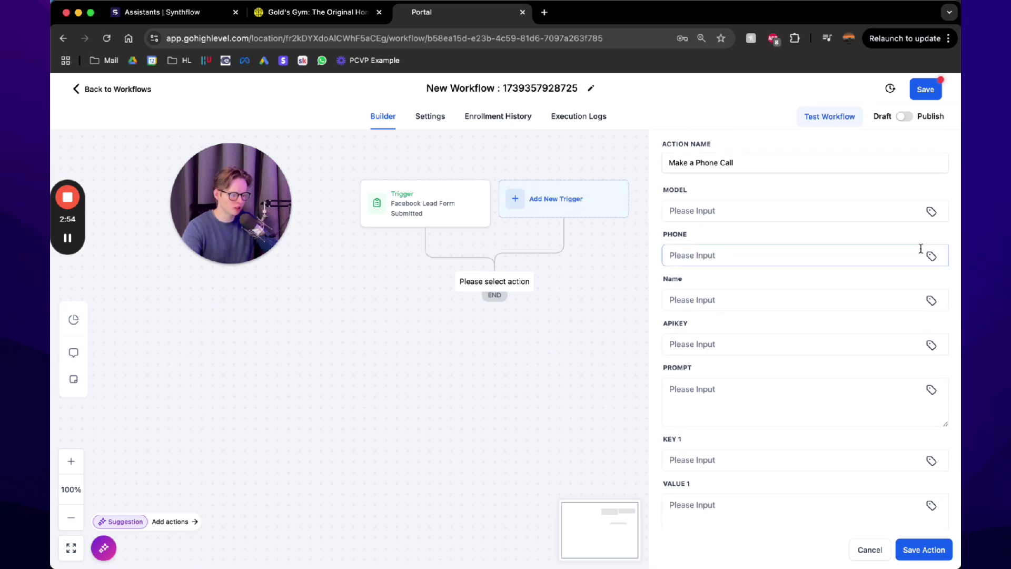
left_click(930, 256)
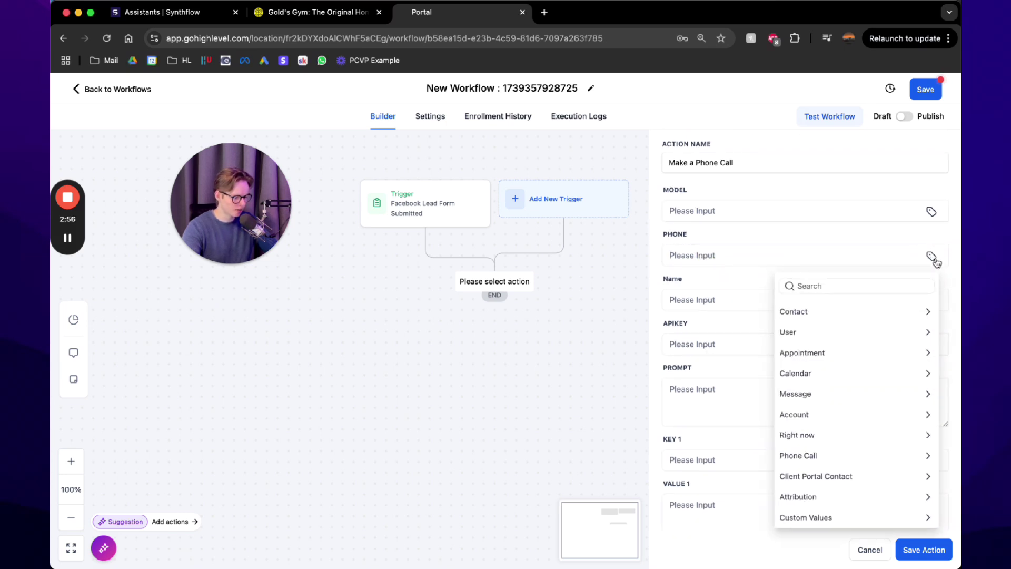
left_click(815, 311)
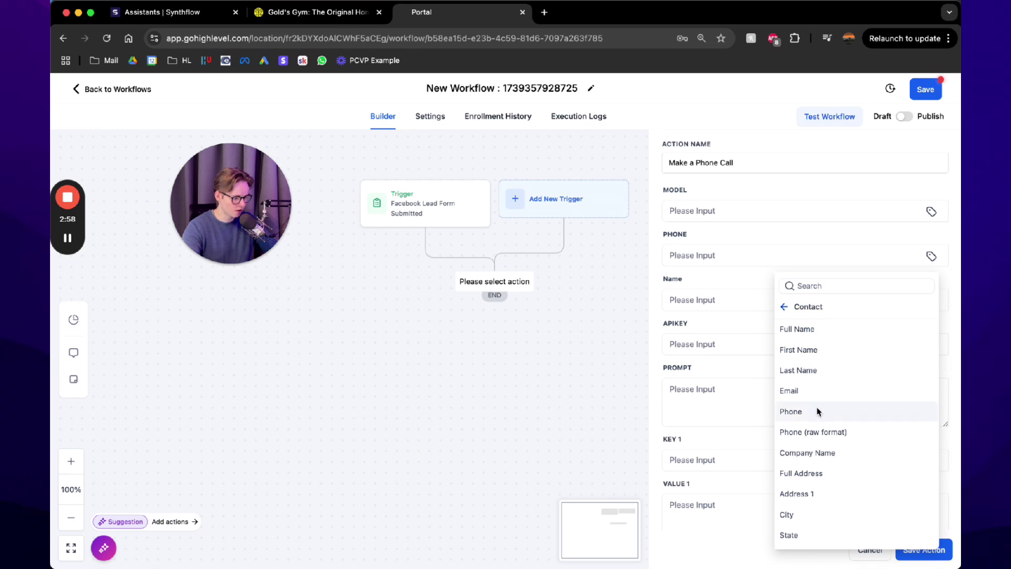
left_click(720, 279)
scroll(691, 343, "down", 1)
left_click(718, 258)
scroll(718, 262, "down", 5)
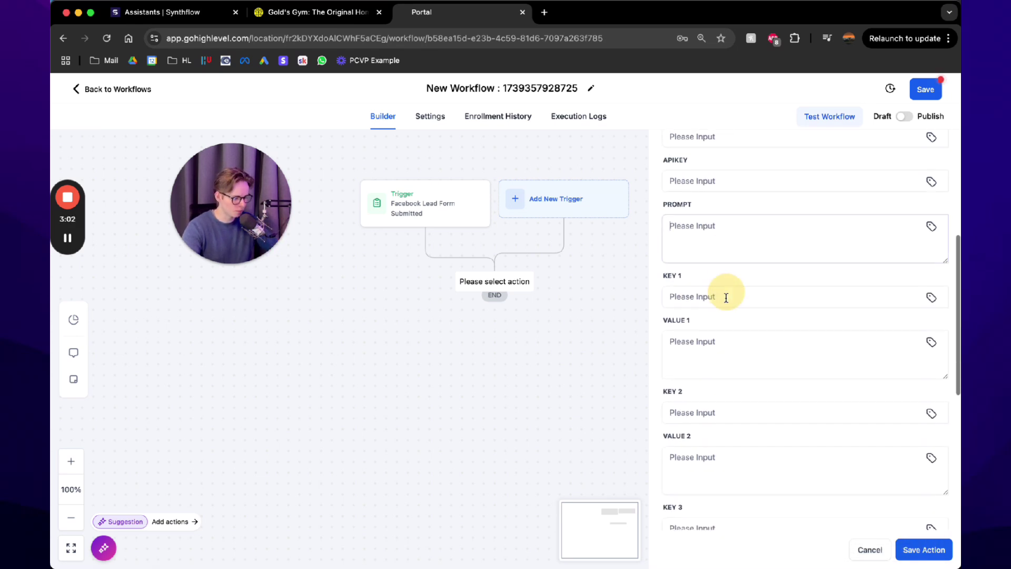
scroll(721, 330, "up", 3)
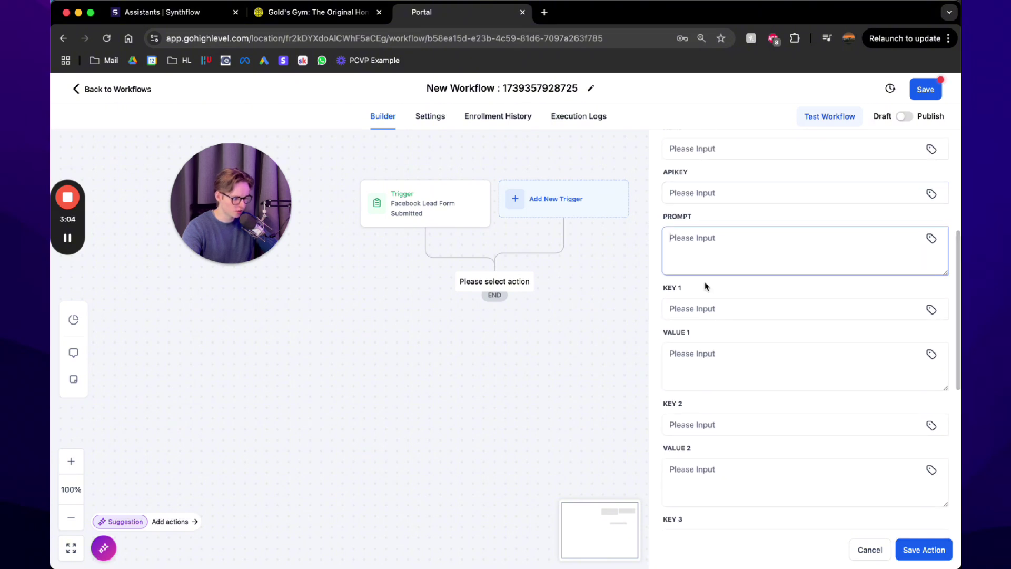
left_click(687, 194)
scroll(700, 316, "down", 5)
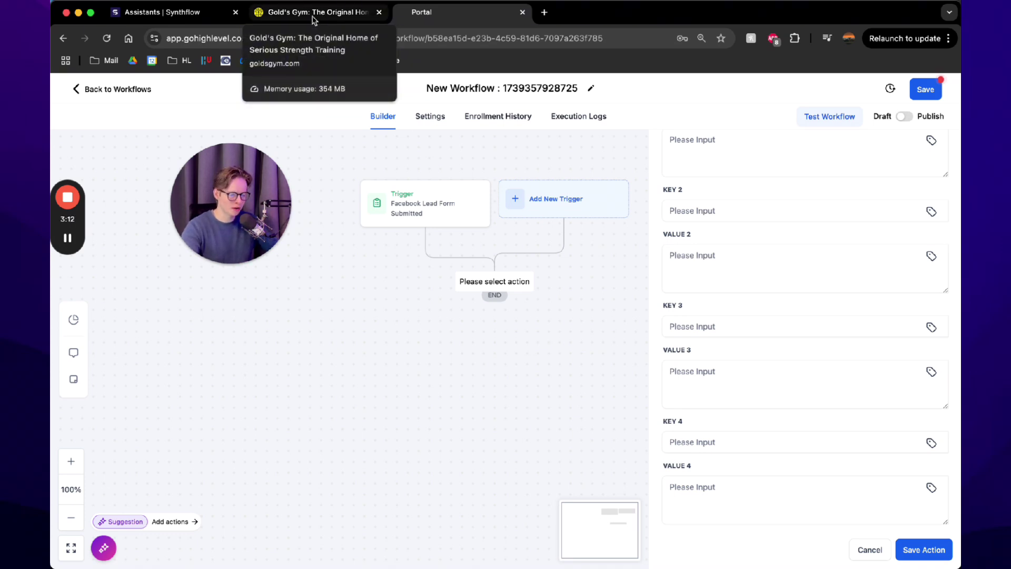
Switch to Synthflow and examine the Inbound Receptionist's general configuration settings.
left_click(200, 11)
left_click_drag(221, 220, 838, 253)
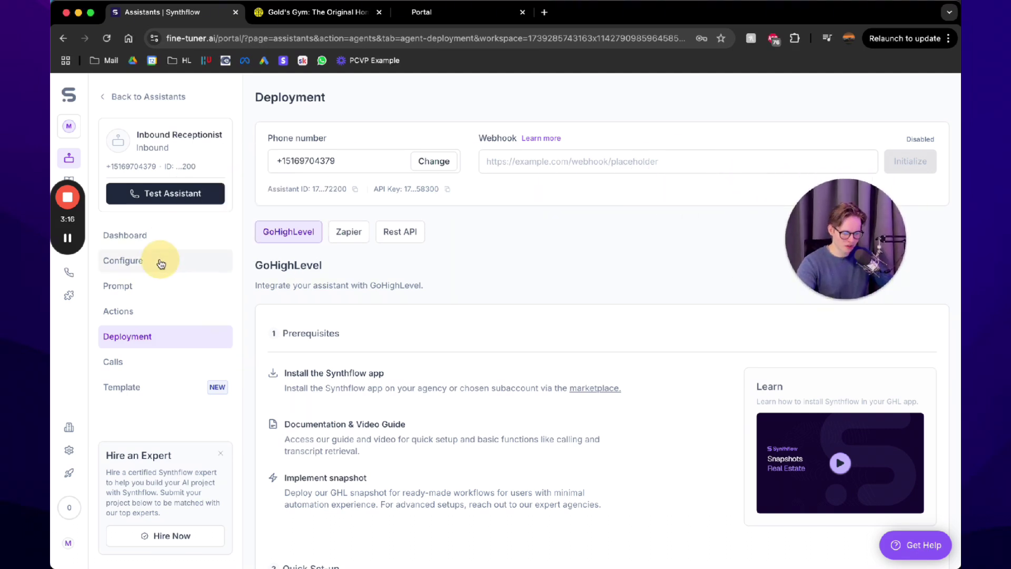
left_click(158, 261)
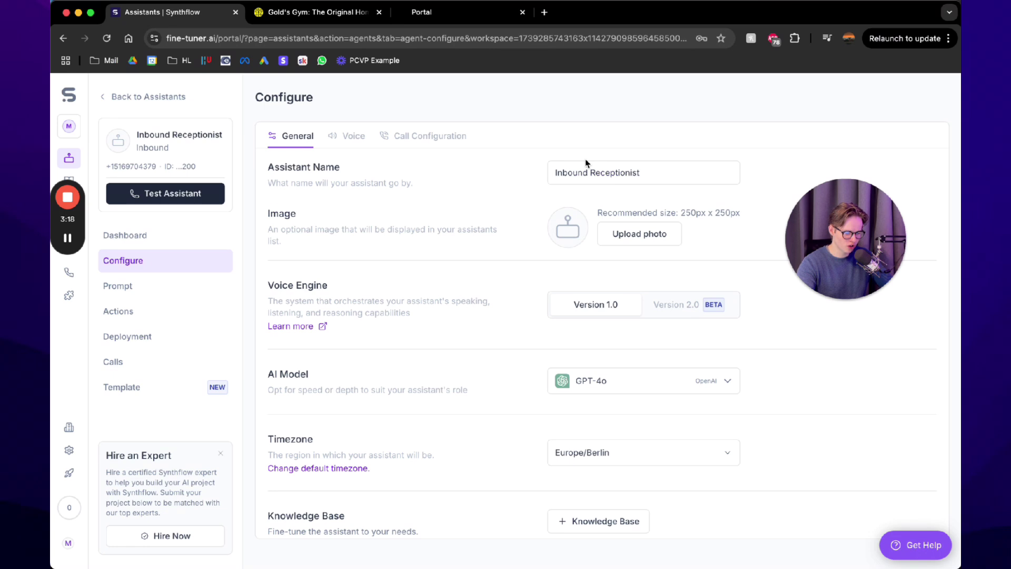
scroll(462, 445, "down", 3)
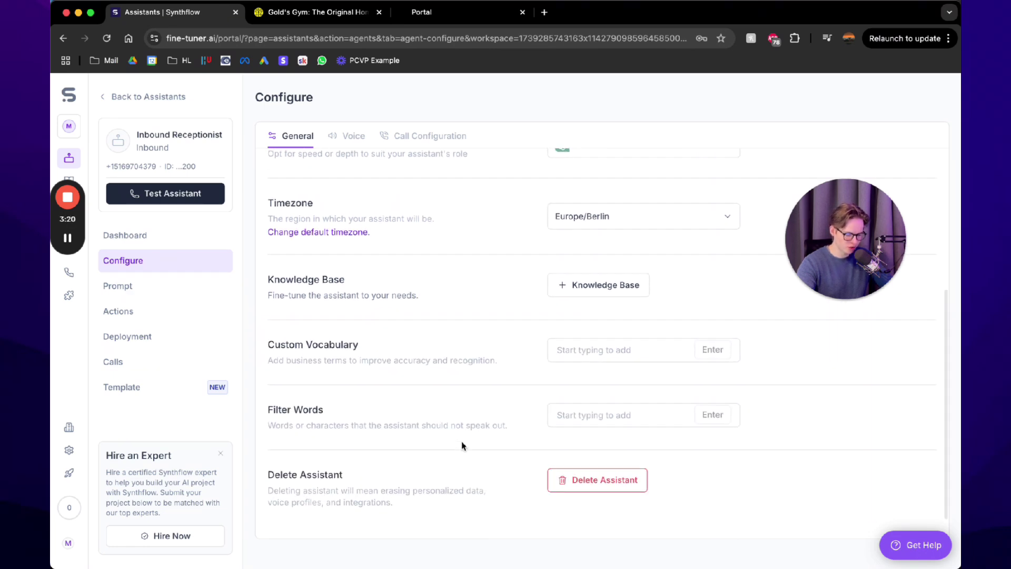
scroll(462, 446, "up", 5)
scroll(462, 446, "up", 2)
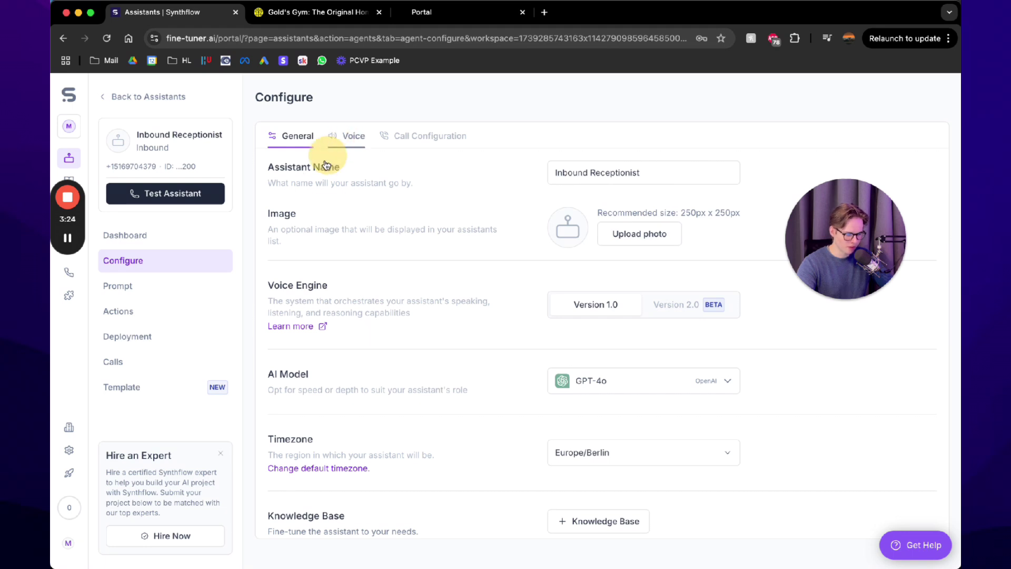
Open the assistant's voice configuration and examine its language and voice settings.
left_click(337, 138)
left_click_drag(856, 256, 898, 248)
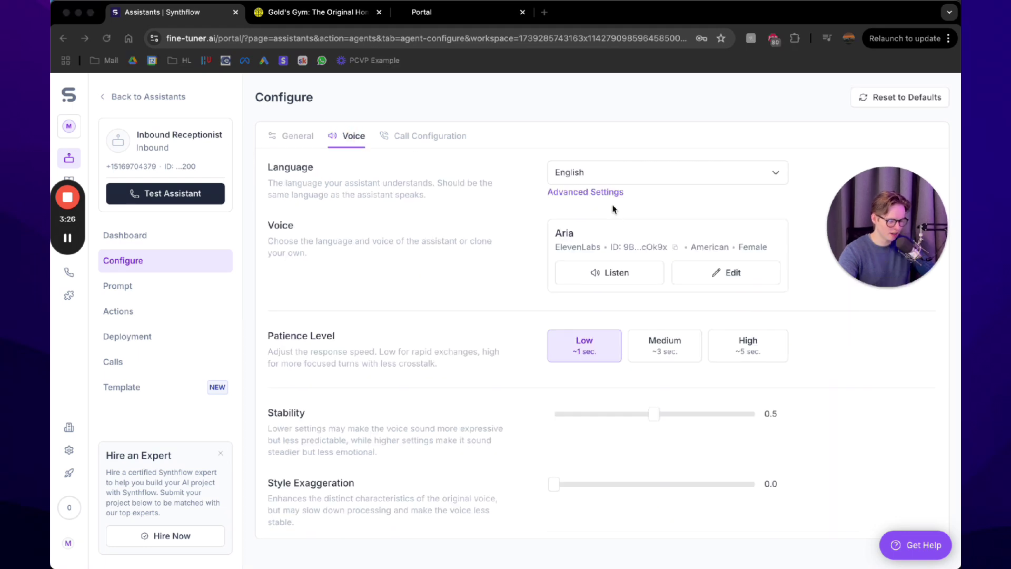
scroll(568, 349, "down", 1)
scroll(567, 350, "up", 1)
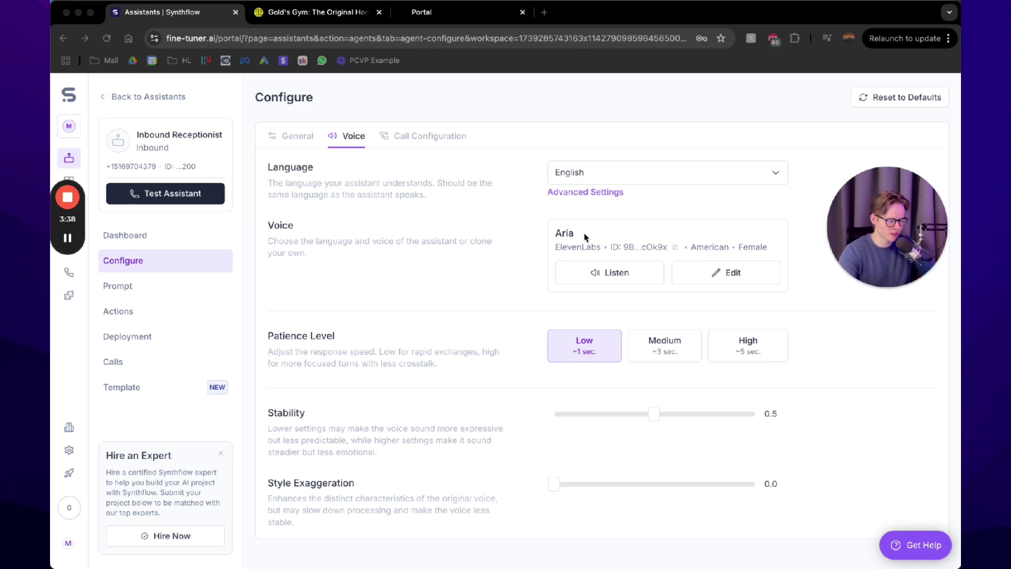
scroll(516, 257, "down", 1)
Listen to the Aria voice sample and preview the Roger voice from the voice library.
left_click(603, 240)
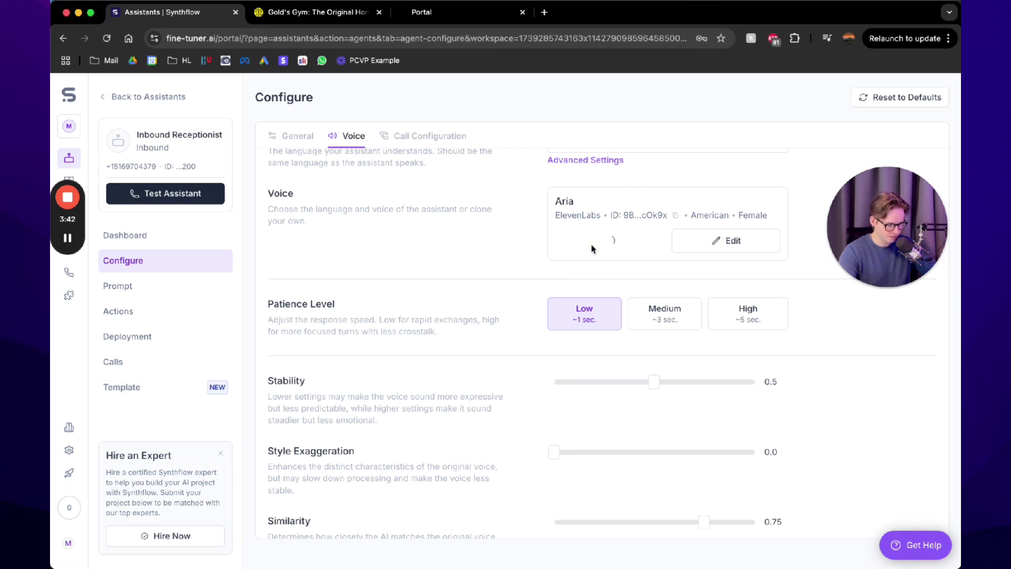
scroll(592, 249, "up", 1)
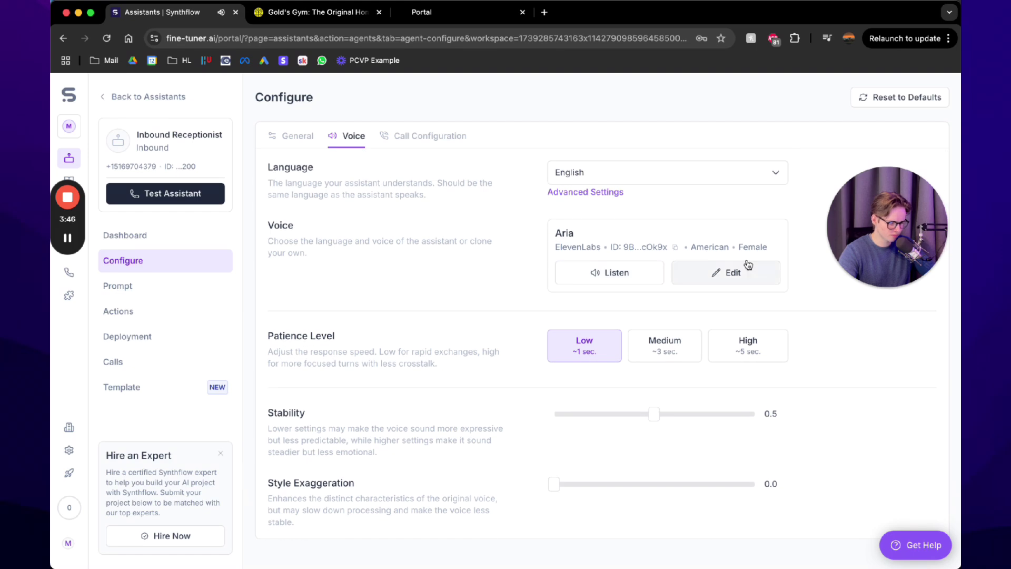
left_click(708, 271)
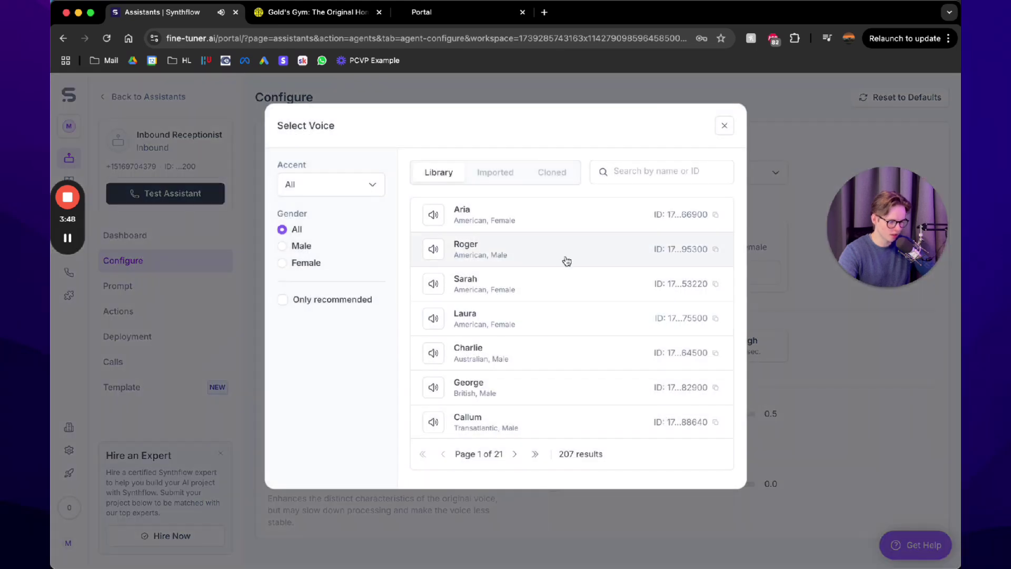
left_click(434, 253)
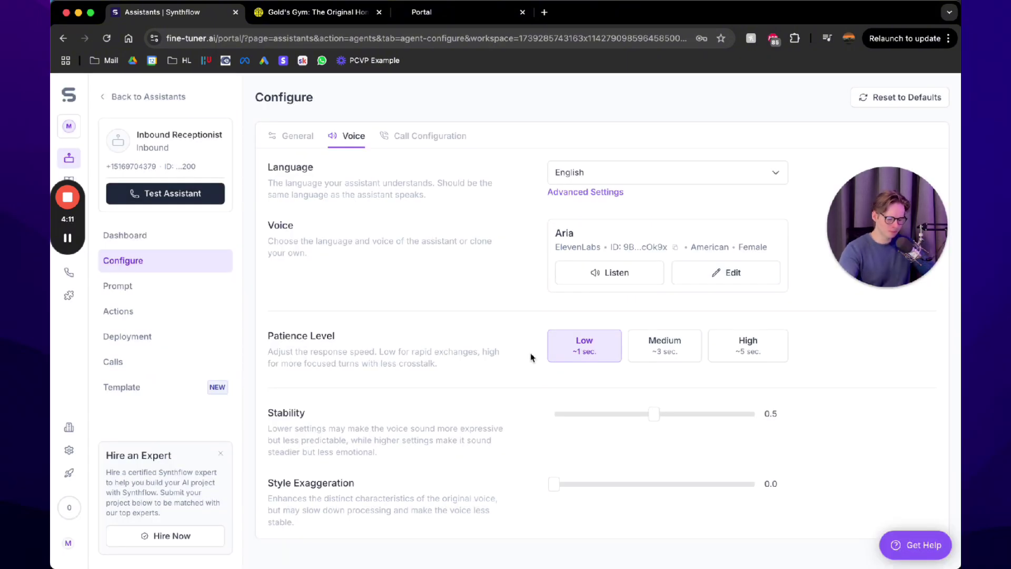
Examine the Patience Level, Stability, Style Exaggeration, Similarity, Optimize Latency and Voice Prompting settings, and open the assistant's prompt.
left_click_drag(279, 337, 368, 353)
left_click(368, 354)
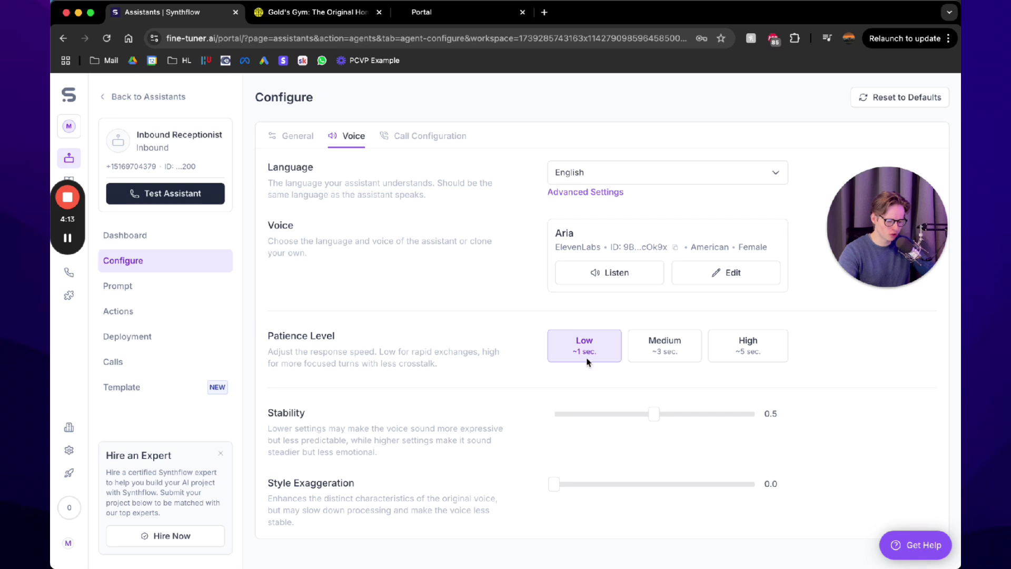
scroll(574, 363, "down", 2)
scroll(593, 405, "down", 1)
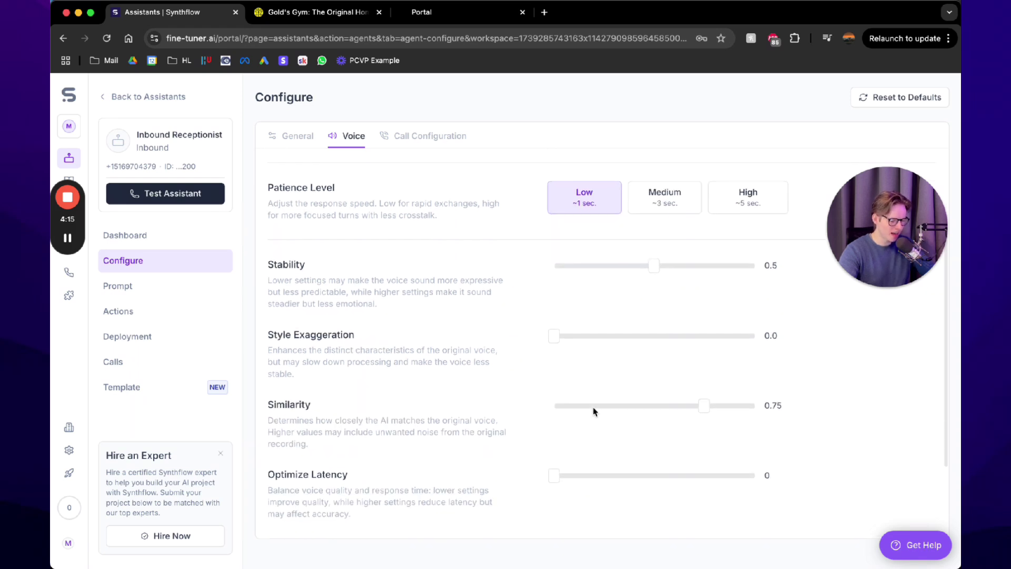
scroll(609, 483, "down", 1)
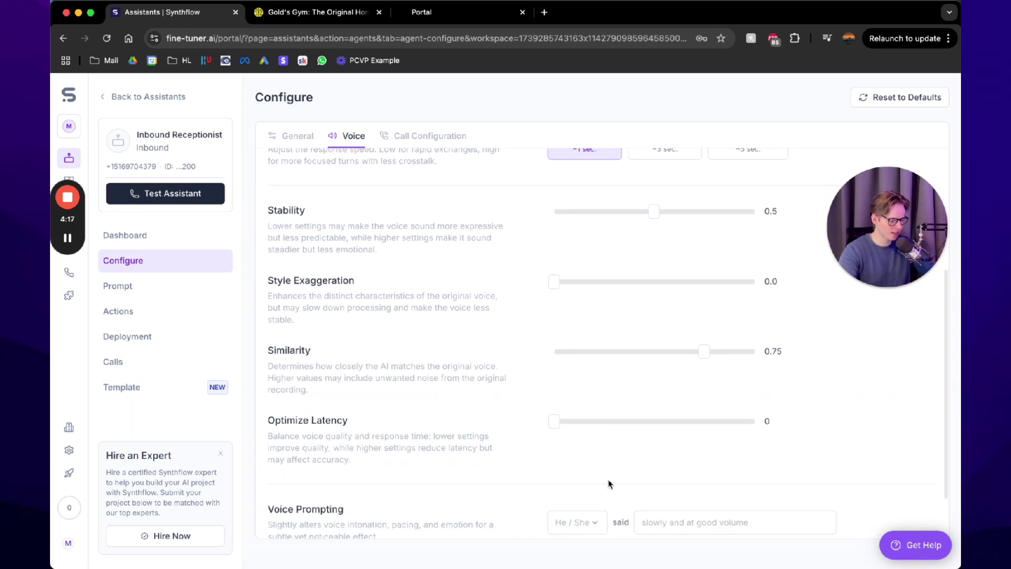
scroll(608, 482, "down", 1)
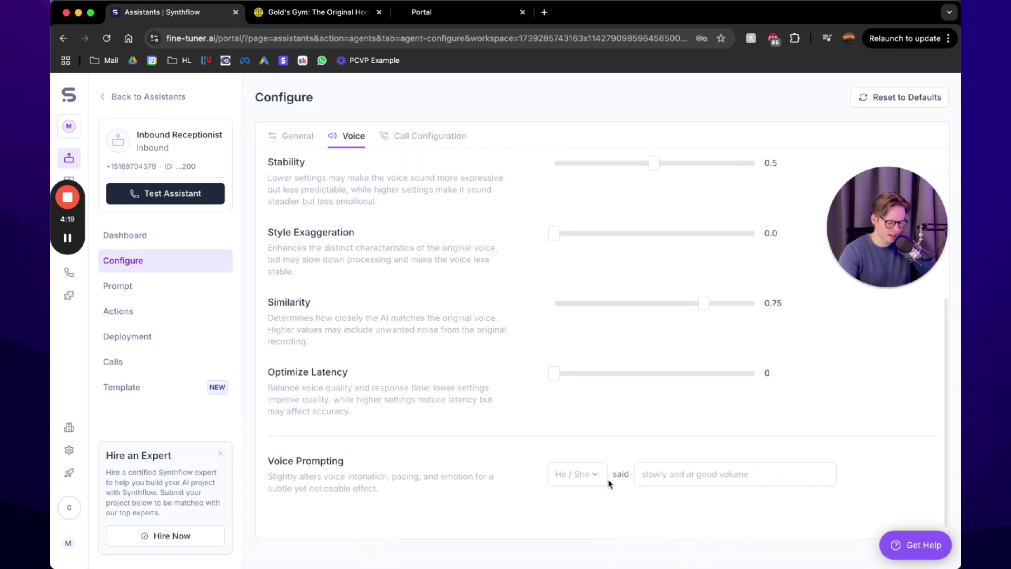
scroll(607, 447, "up", 5)
left_click(272, 147)
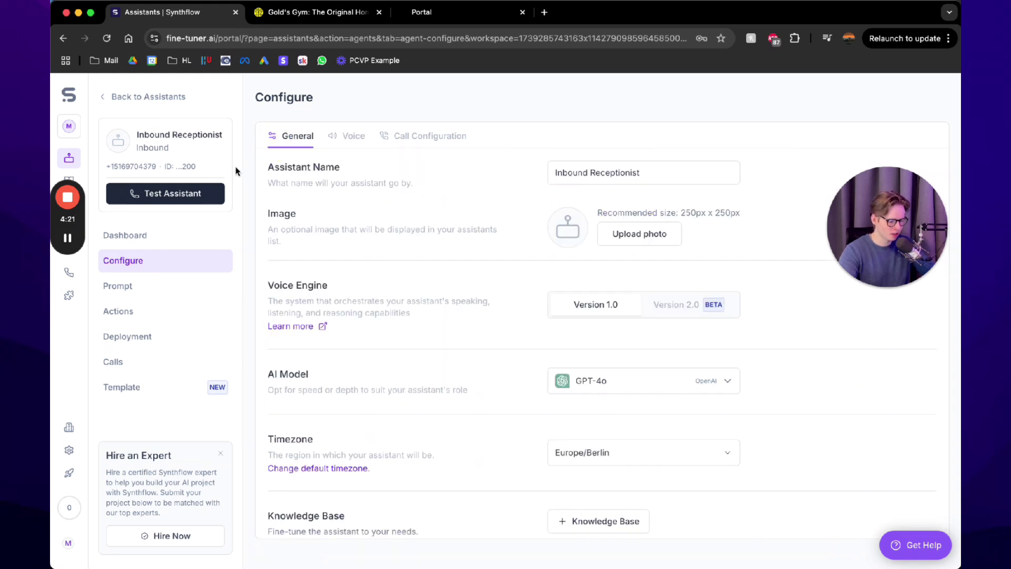
left_click(179, 282)
Switch to GoHighLevel, leave the workflow builder and open the calendar view.
left_click(463, 5)
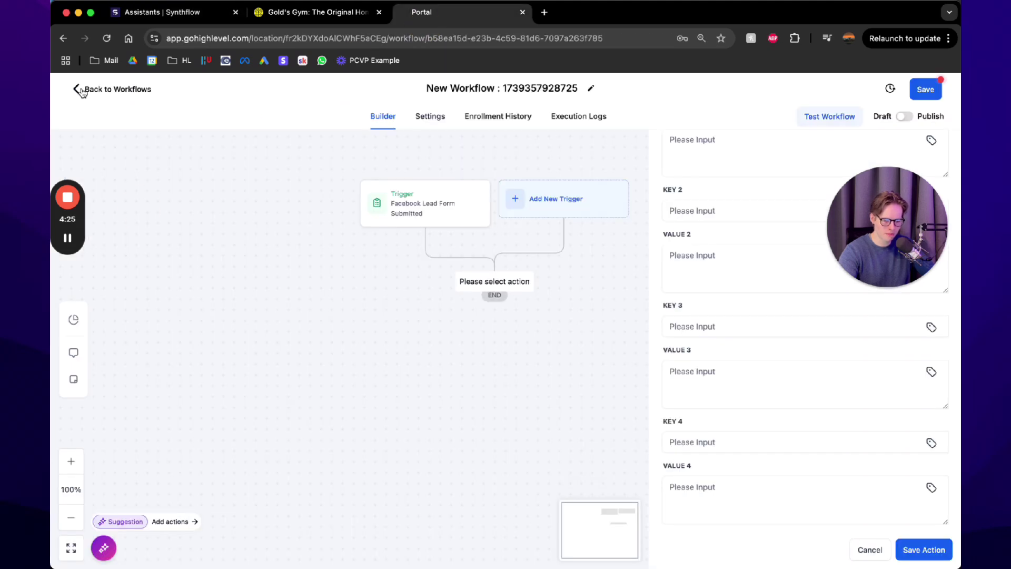
left_click(82, 90)
left_click(627, 360)
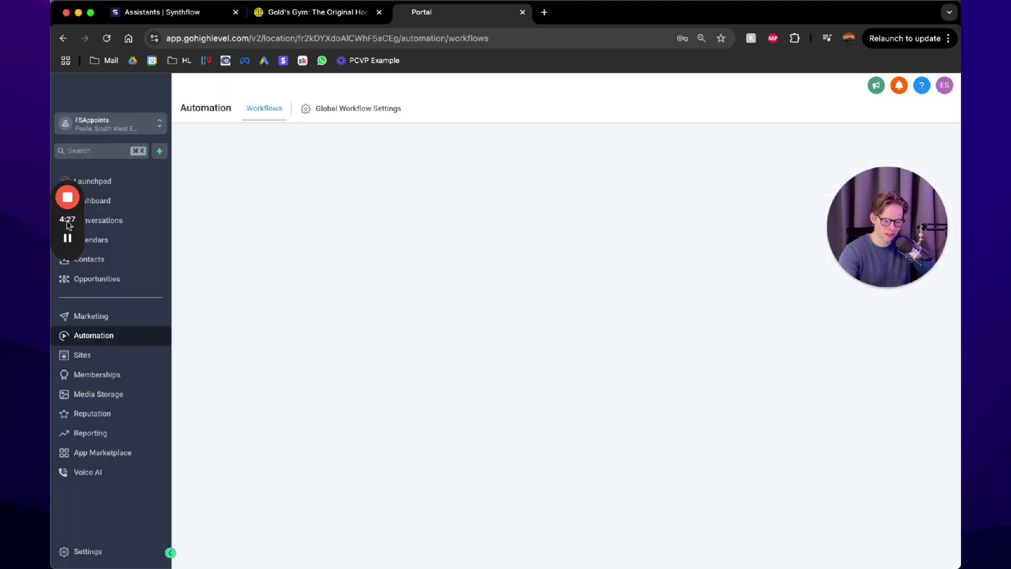
left_click(133, 242)
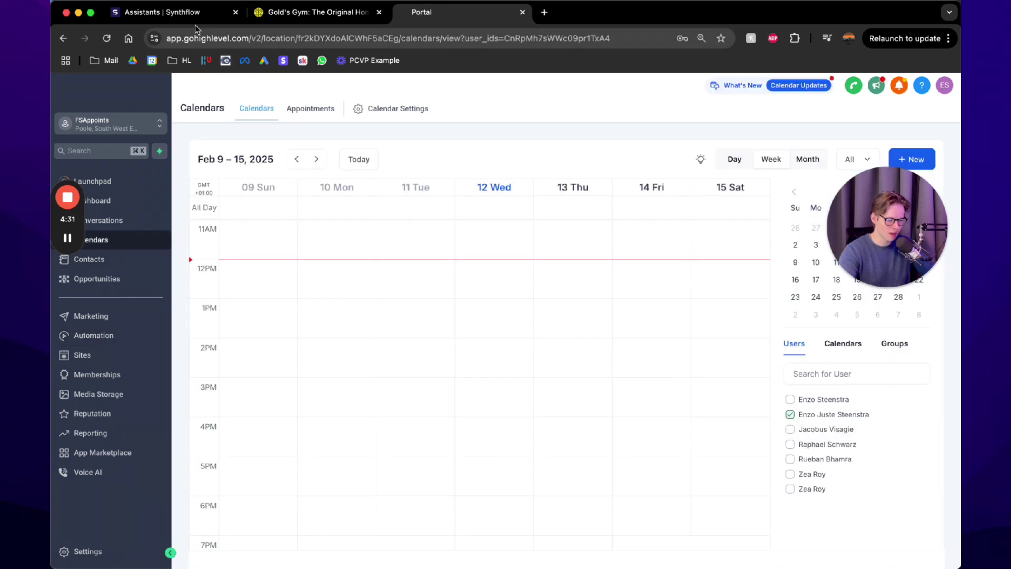
Review the receptionist's prompt in Synthflow, and check the Feb 9–15, 2025 week in the GoHighLevel calendar.
left_click(226, 12)
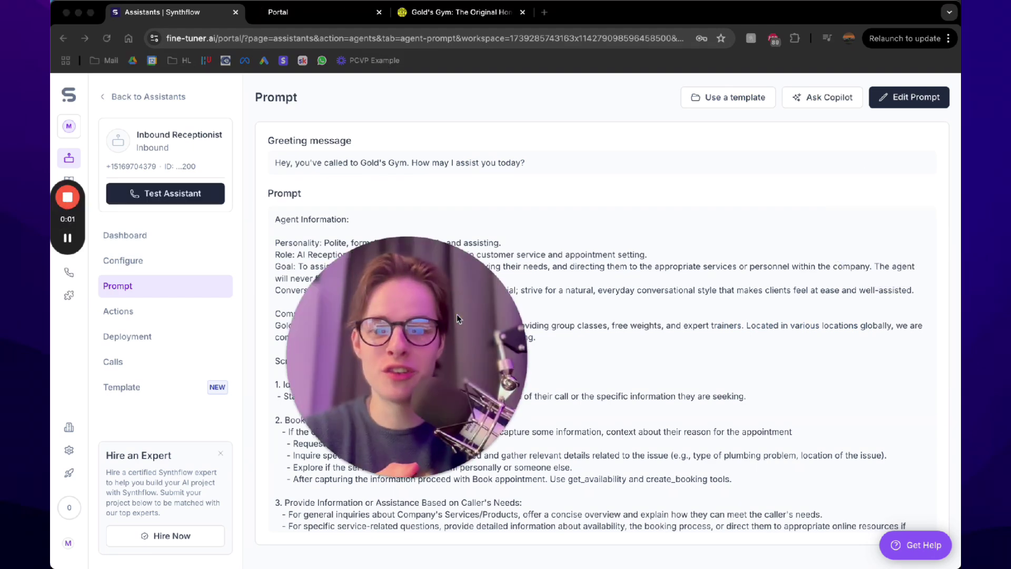
left_click_drag(457, 313, 706, 270)
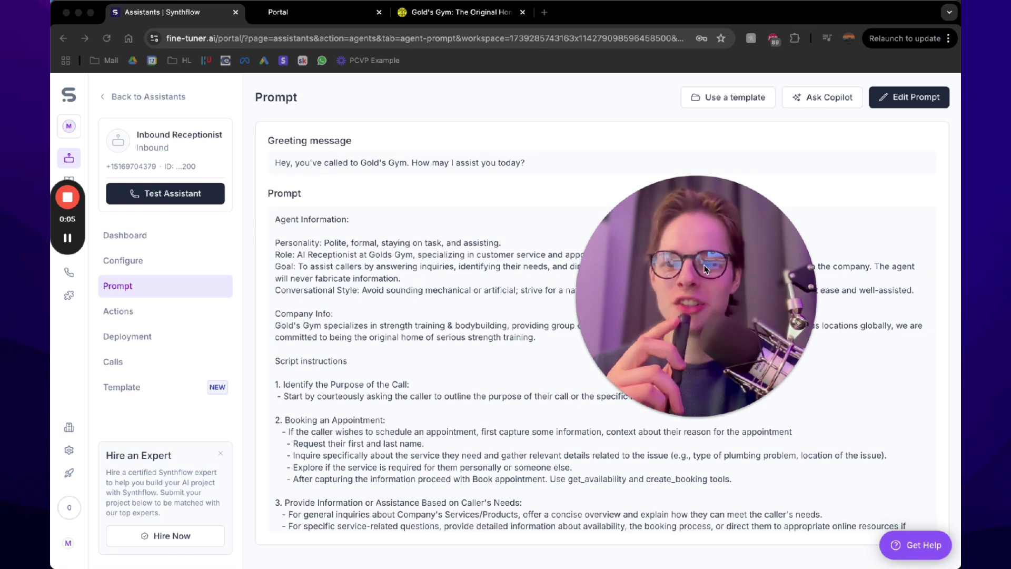
left_click(300, 13)
left_click_drag(710, 320, 855, 358)
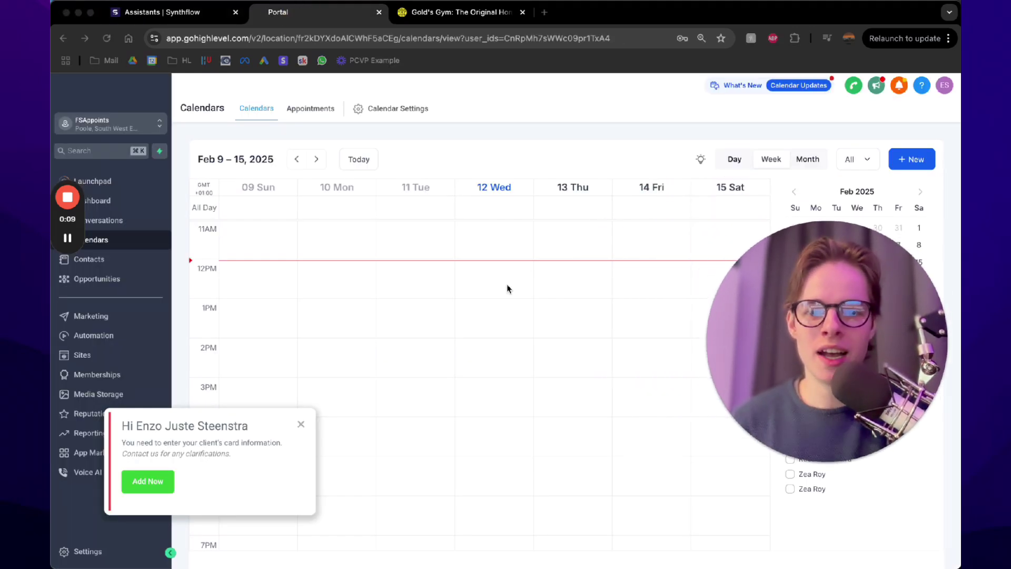
scroll(506, 285, "up", 1)
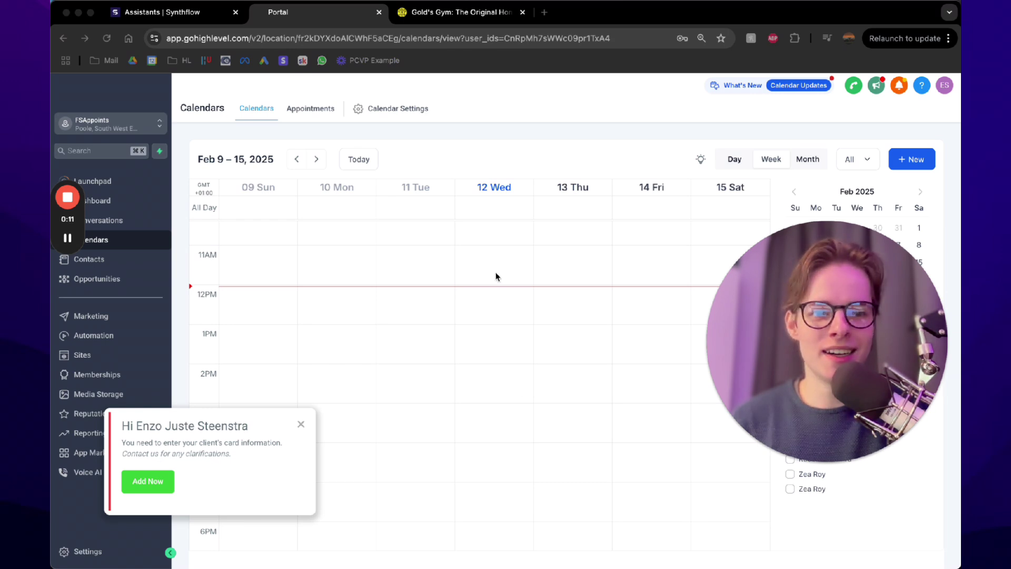
Check the receptionist's phone test call in Synthflow and switch back to the weekly calendar in GoHighLevel.
left_click(198, 15)
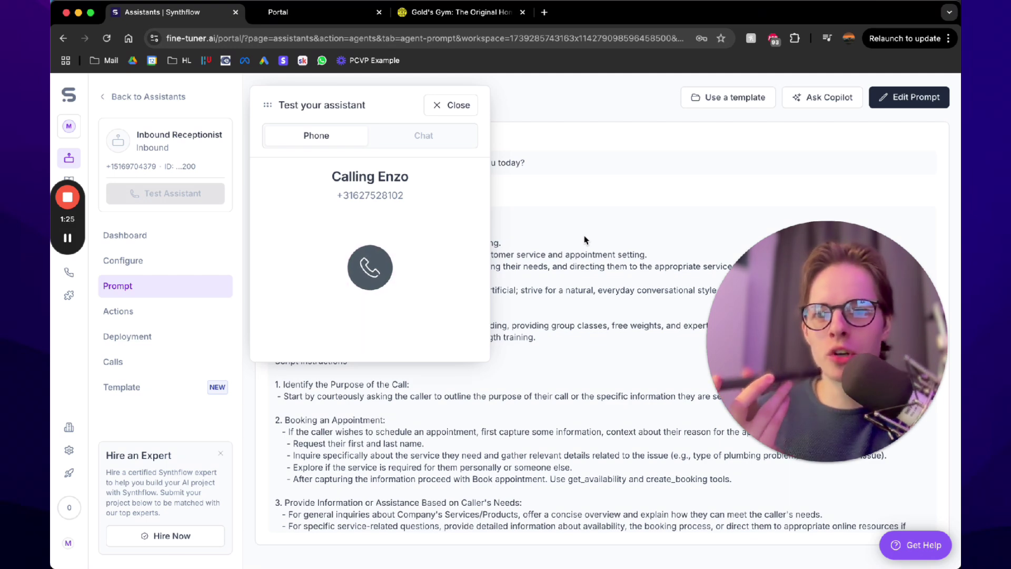
left_click(289, 10)
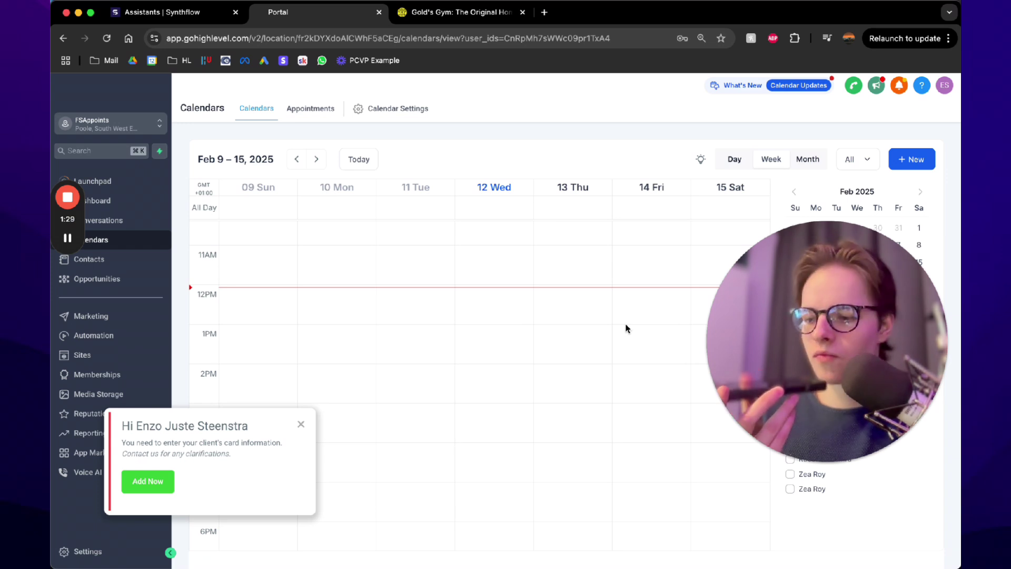
left_click(208, 14)
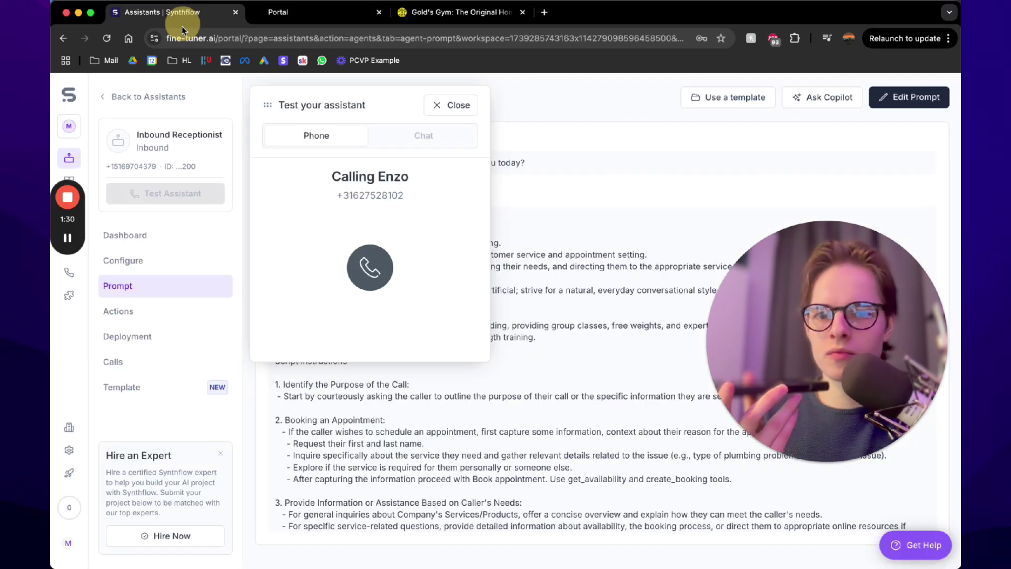
left_click(286, 21)
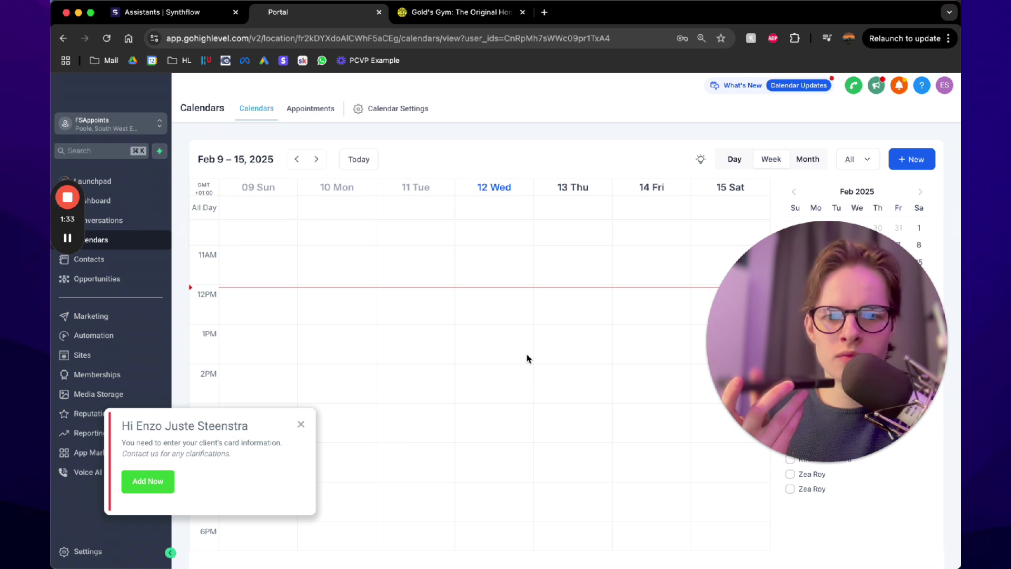
Filter the GoHighLevel week view to the 30 Minute Meeting calendar and review the details of Thursday's Youtube Demo appointment.
scroll(528, 358, "down", 2)
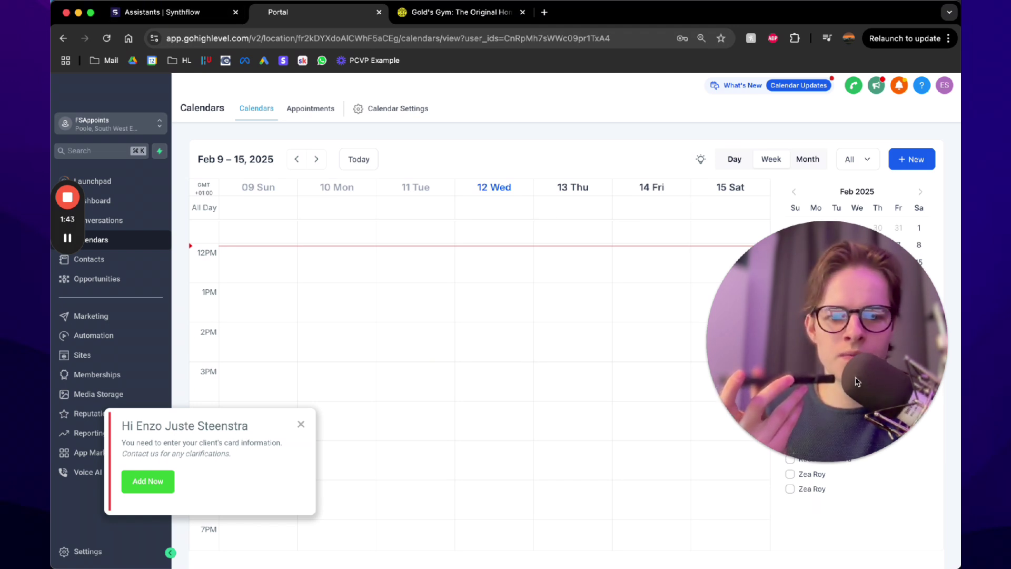
left_click_drag(856, 381, 855, 234)
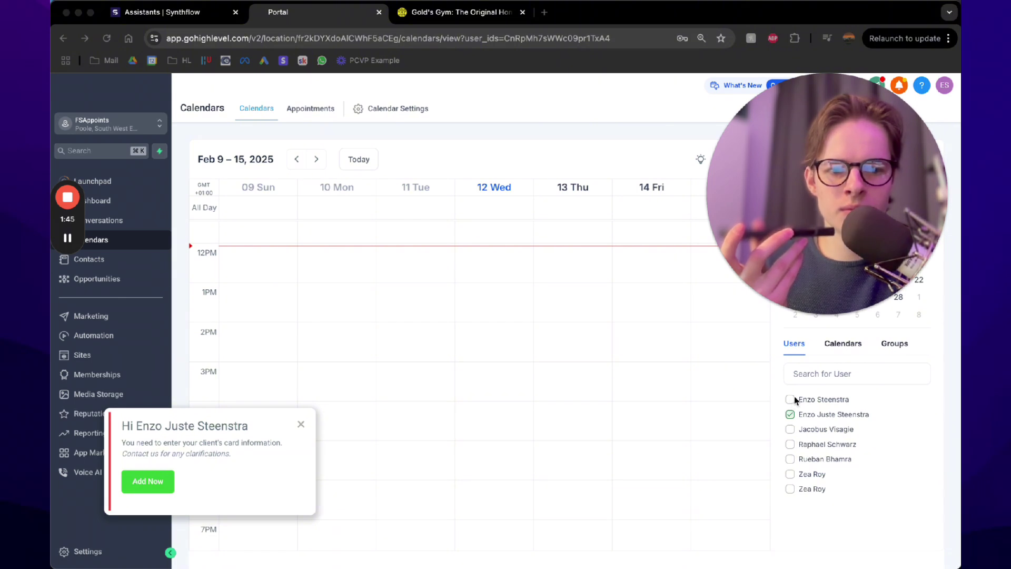
left_click(843, 344)
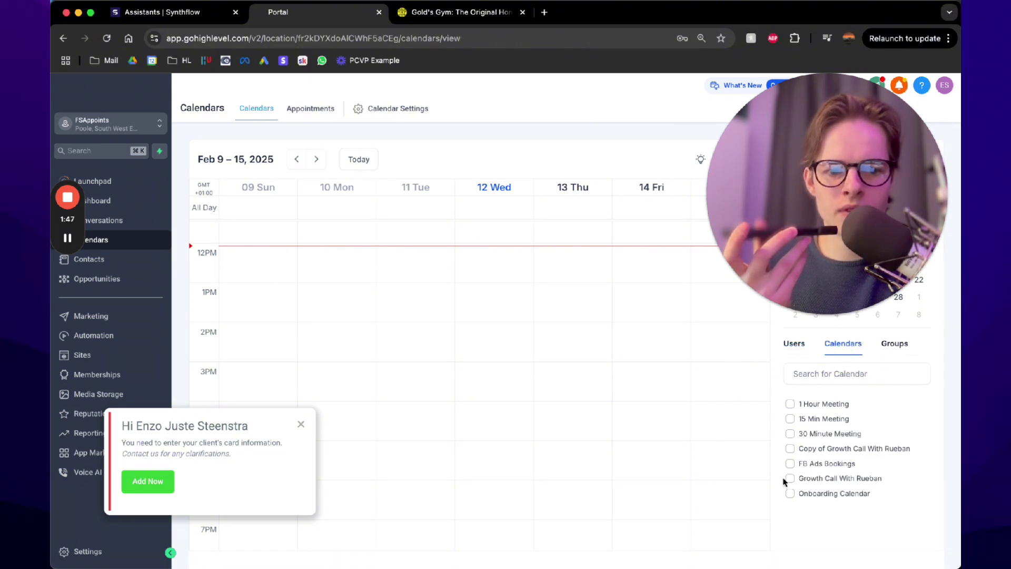
left_click(790, 433)
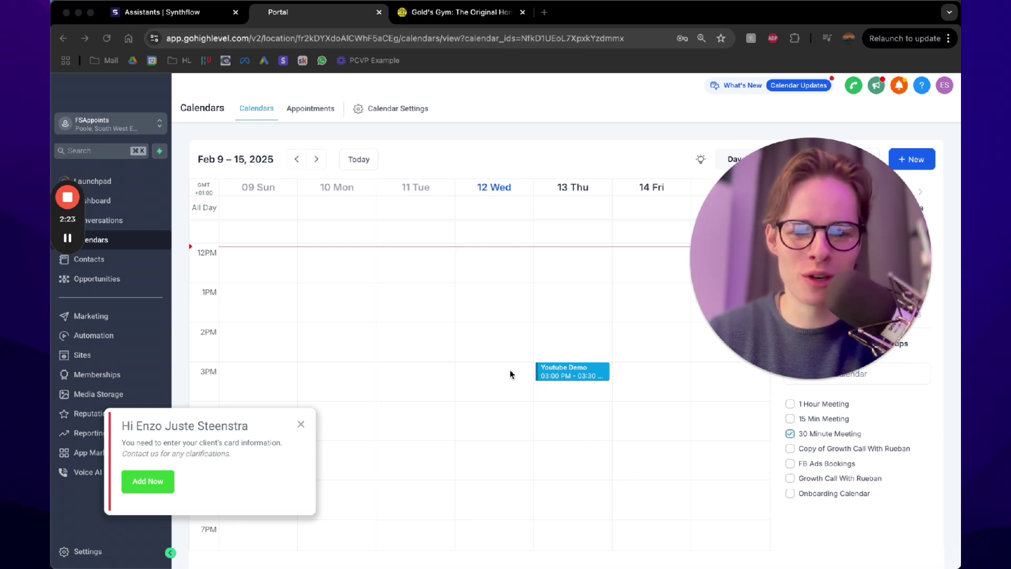
left_click(560, 373)
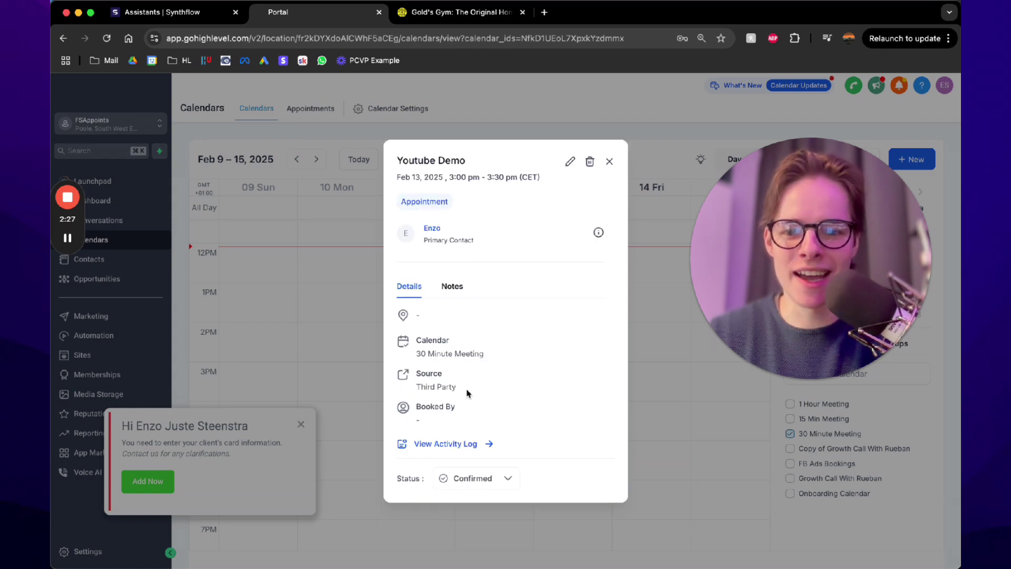
left_click(608, 161)
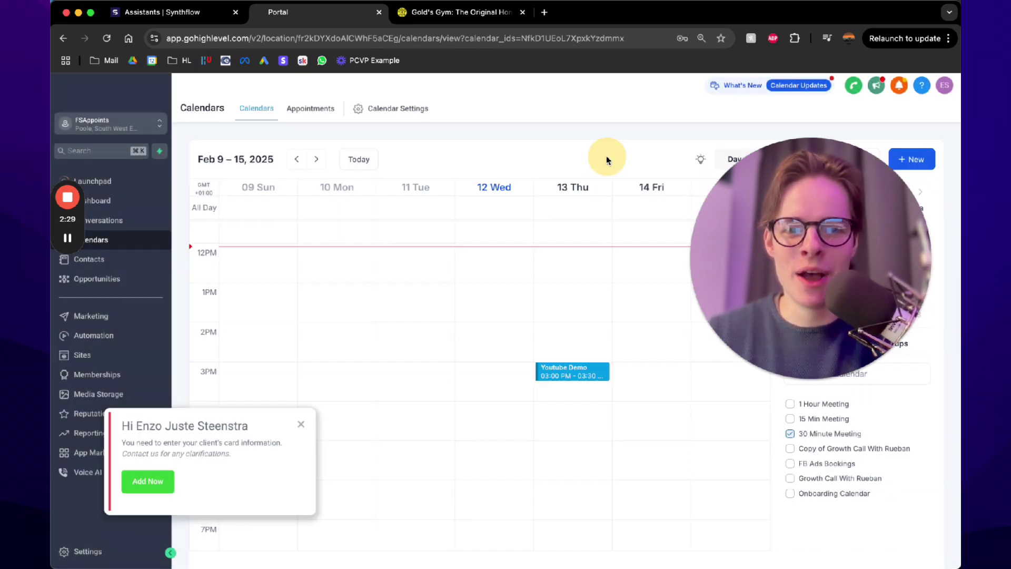
Revisit the receptionist's greeting and prompt in Synthflow, with a brief check of the booking in the GoHighLevel calendar.
left_click(163, 12)
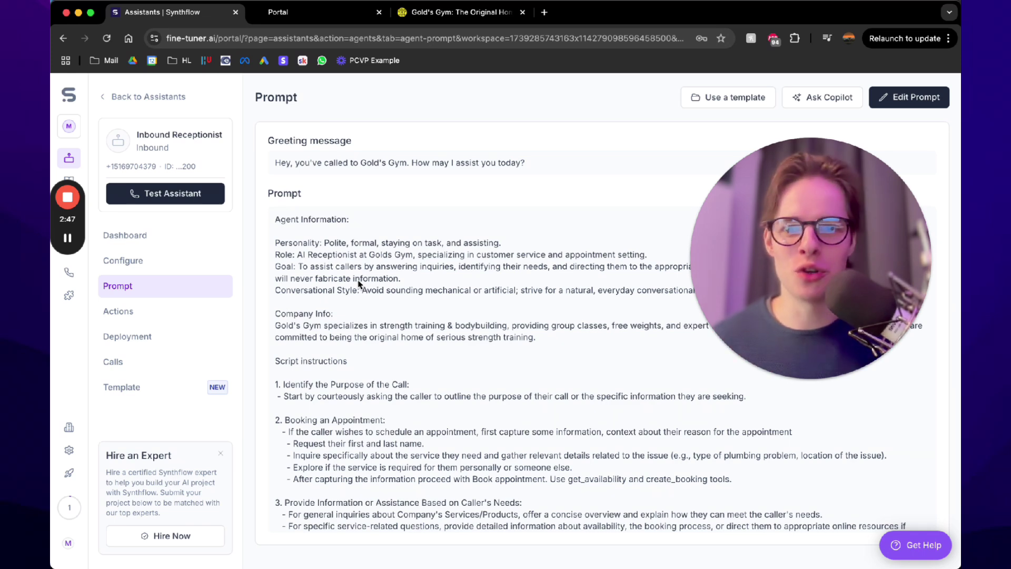
left_click(325, 13)
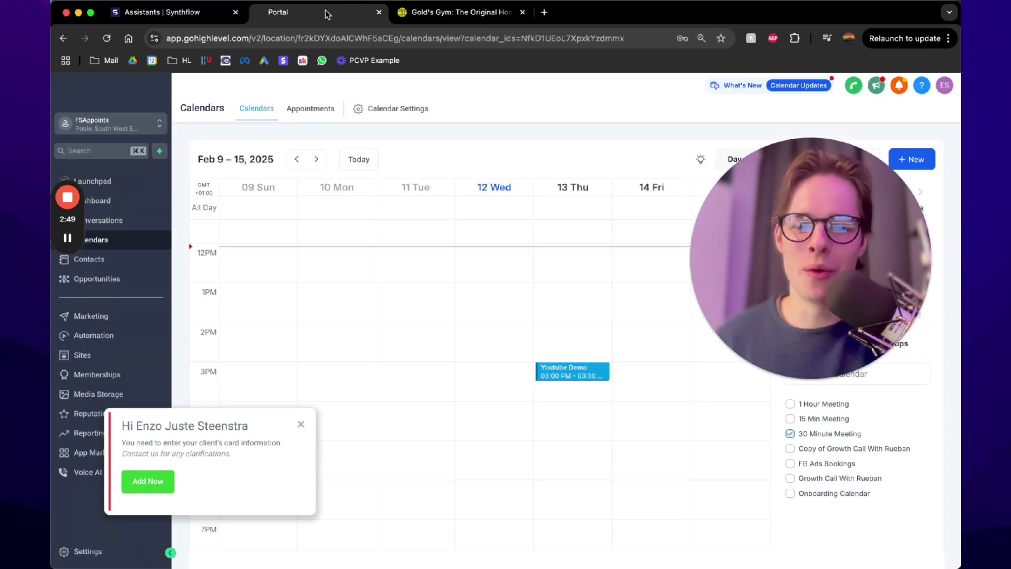
left_click(176, 11)
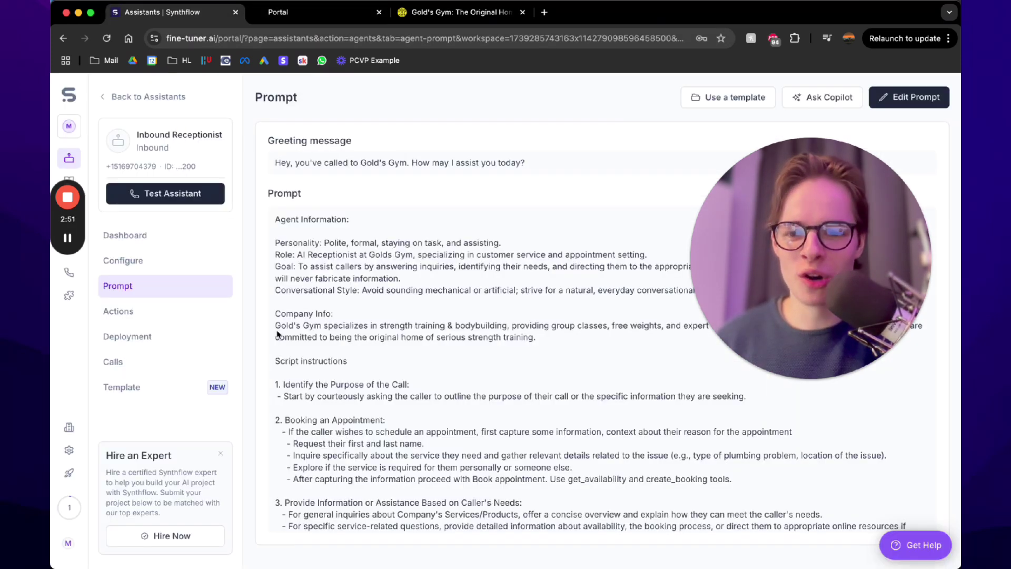
scroll(298, 362, "down", 1)
scroll(298, 362, "up", 1)
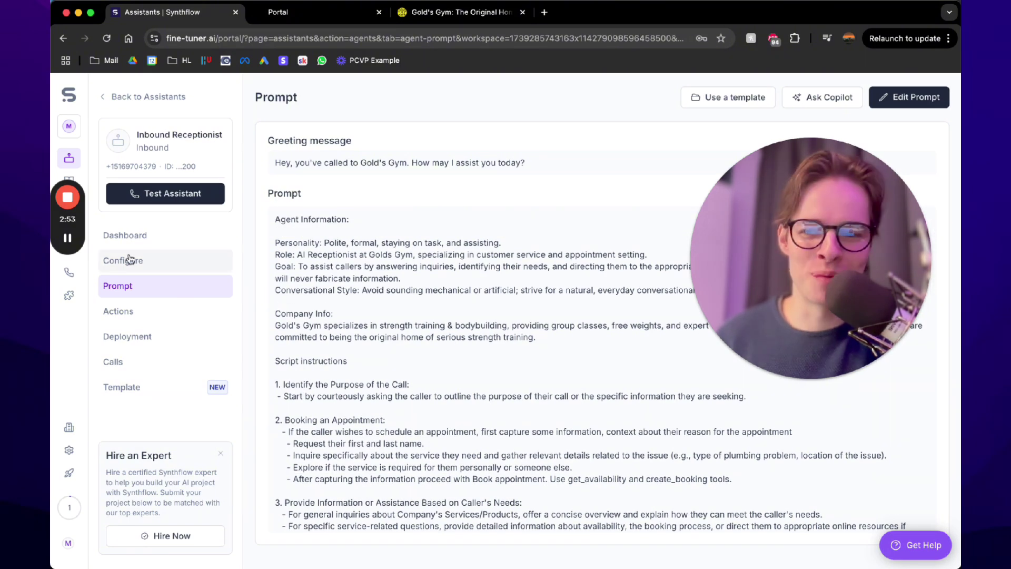